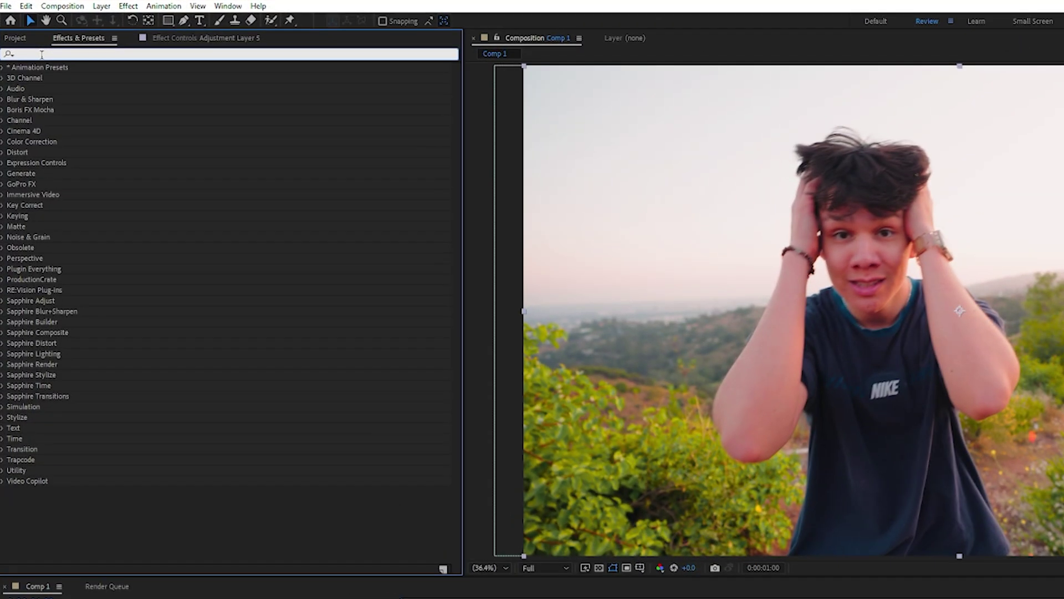
# Find the S_Glint effect with the search s_glint and apply it to the adjustment layer
pyautogui.click(34, 48)
pyautogui.write('s_glint')
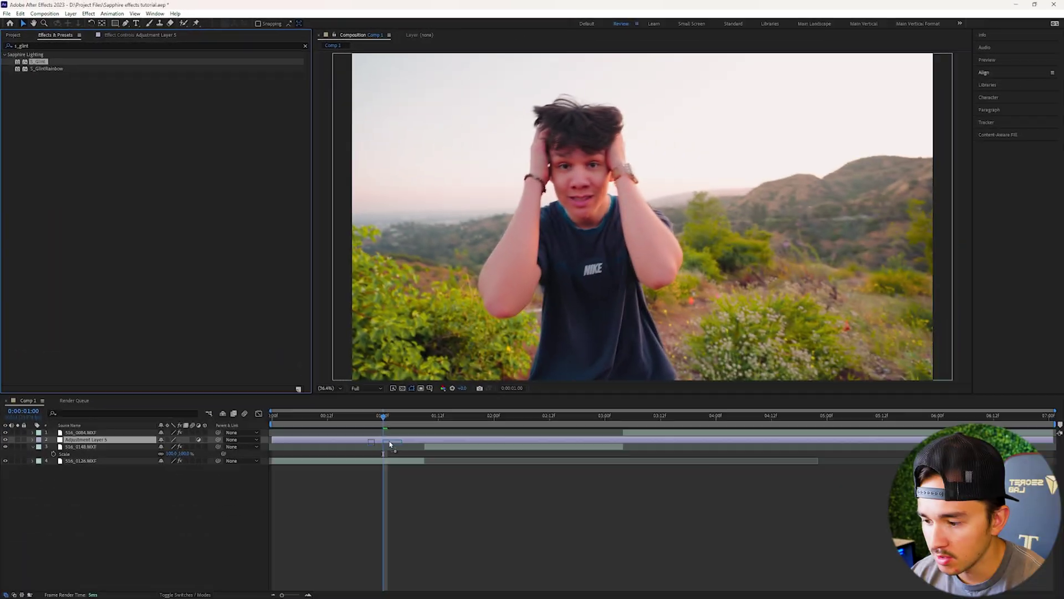
pyautogui.click(392, 438)
pyautogui.moveTo(392, 438); pyautogui.dragTo(393, 441)
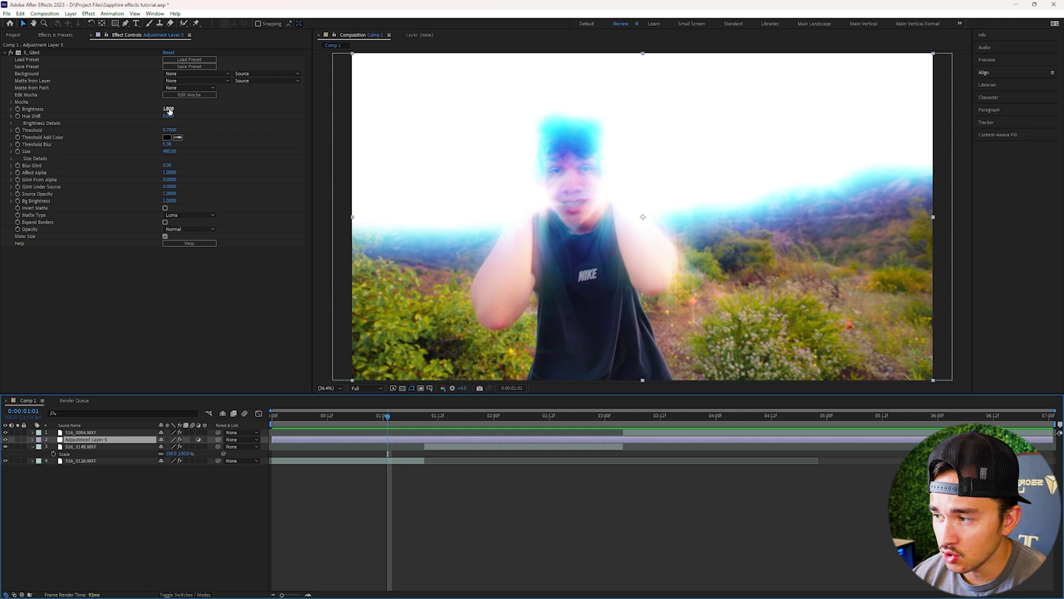
# Reduce the S_Glint brightness to 0.280, shift the hue to 0.890 and reduce the glint size to about 329
pyautogui.moveTo(168, 109); pyautogui.dragTo(140, 110)
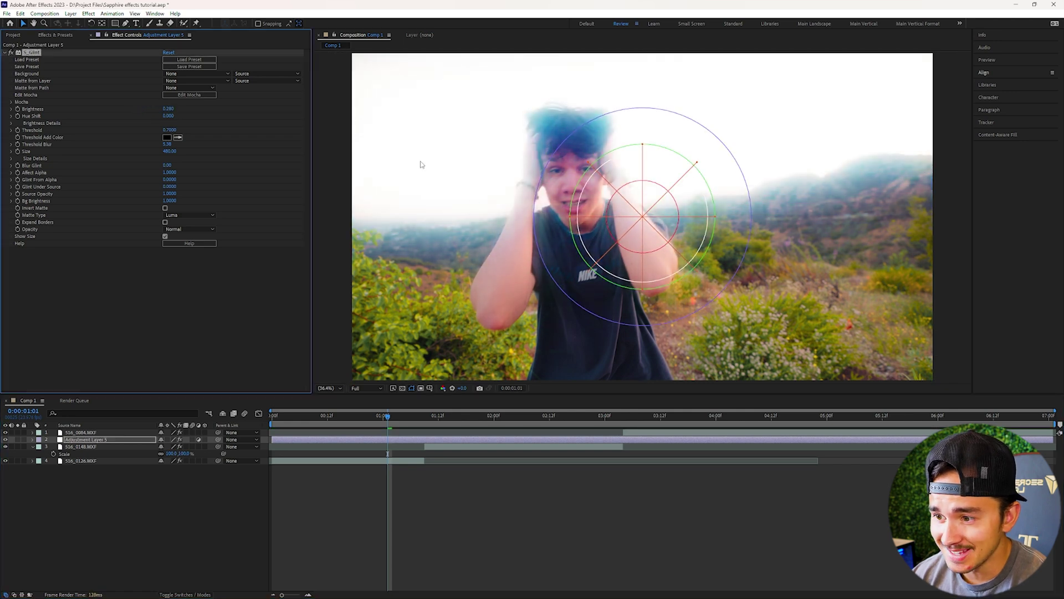
pyautogui.moveTo(168, 115); pyautogui.dragTo(203, 113)
pyautogui.click(284, 190)
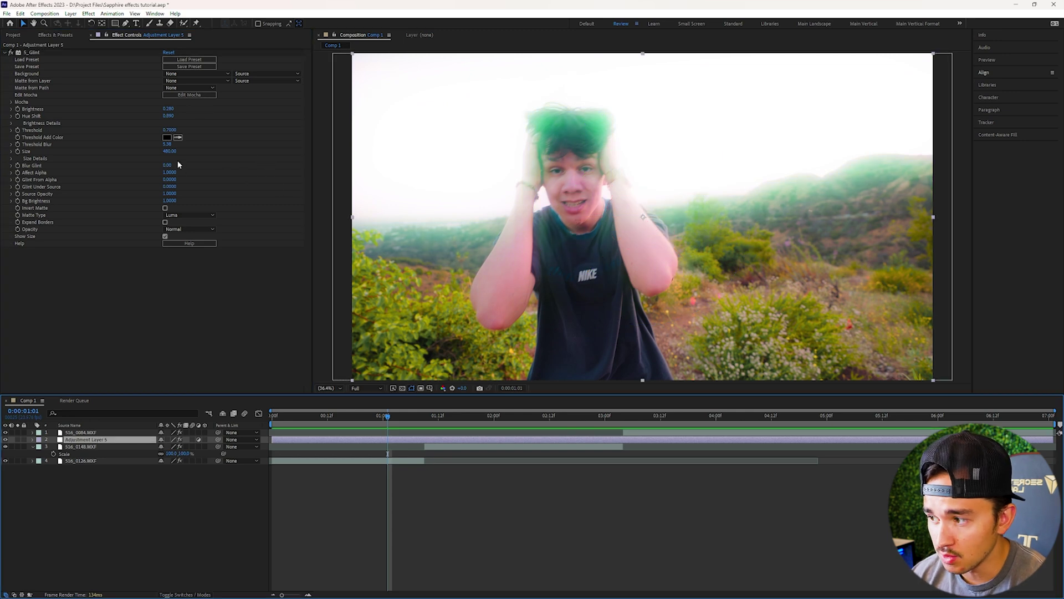
pyautogui.moveTo(167, 151); pyautogui.dragTo(212, 148)
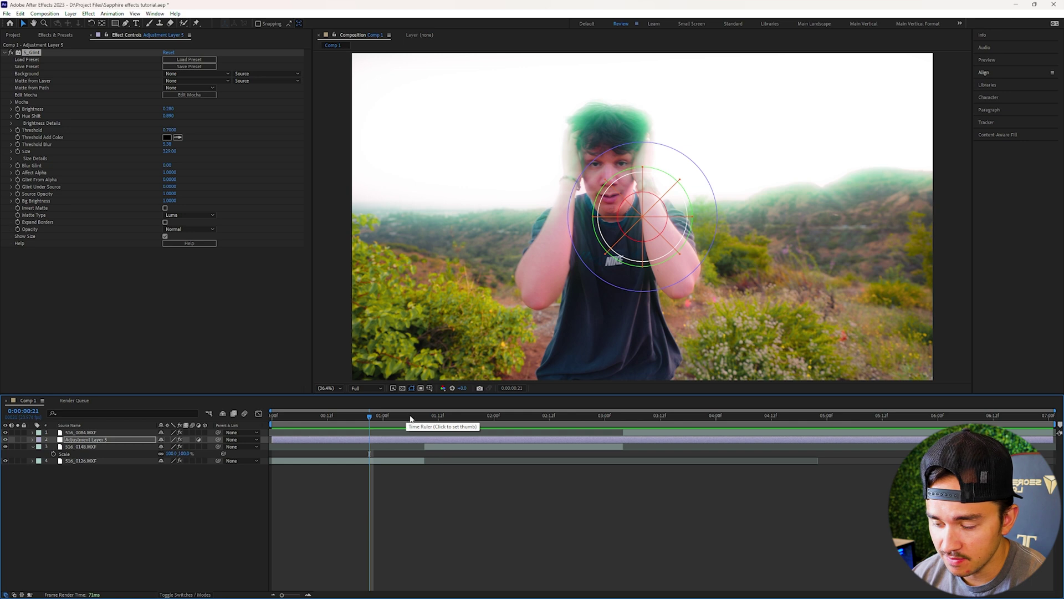
# At the first cut, 0:00:01:09, tune S_Glint to brightness 1.750, hue shift 0 and a lower threshold
pyautogui.click(424, 416)
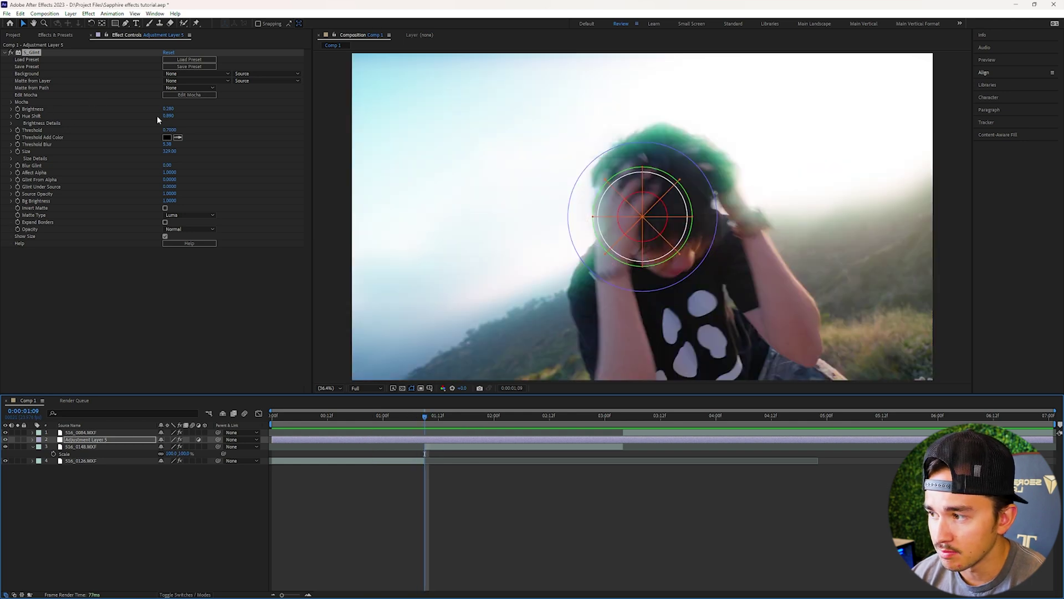
pyautogui.moveTo(169, 109); pyautogui.dragTo(209, 114)
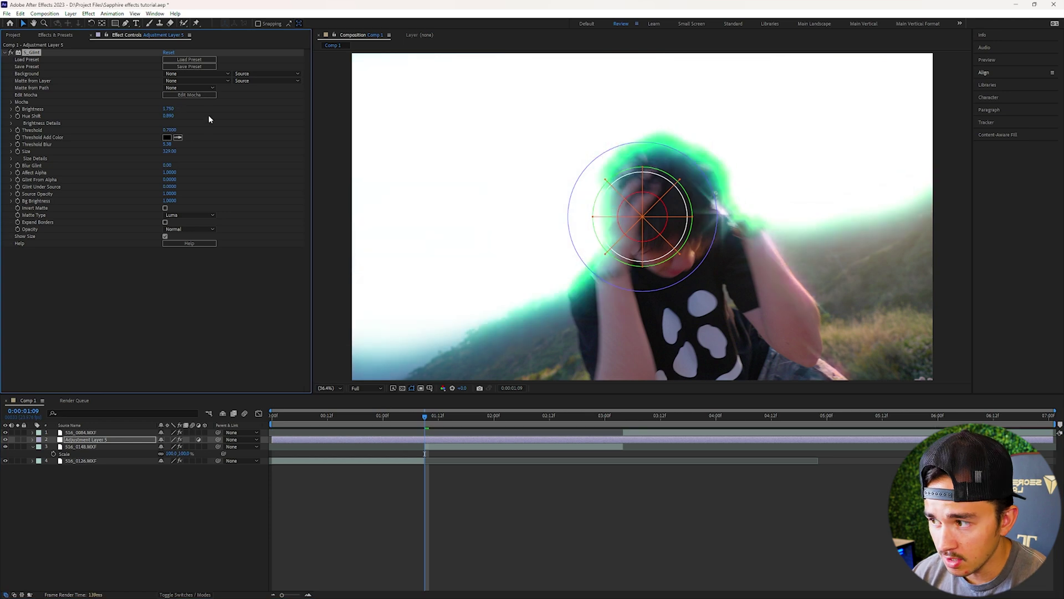
pyautogui.write('0')
pyautogui.press('Return')
pyautogui.moveTo(168, 133); pyautogui.dragTo(158, 133)
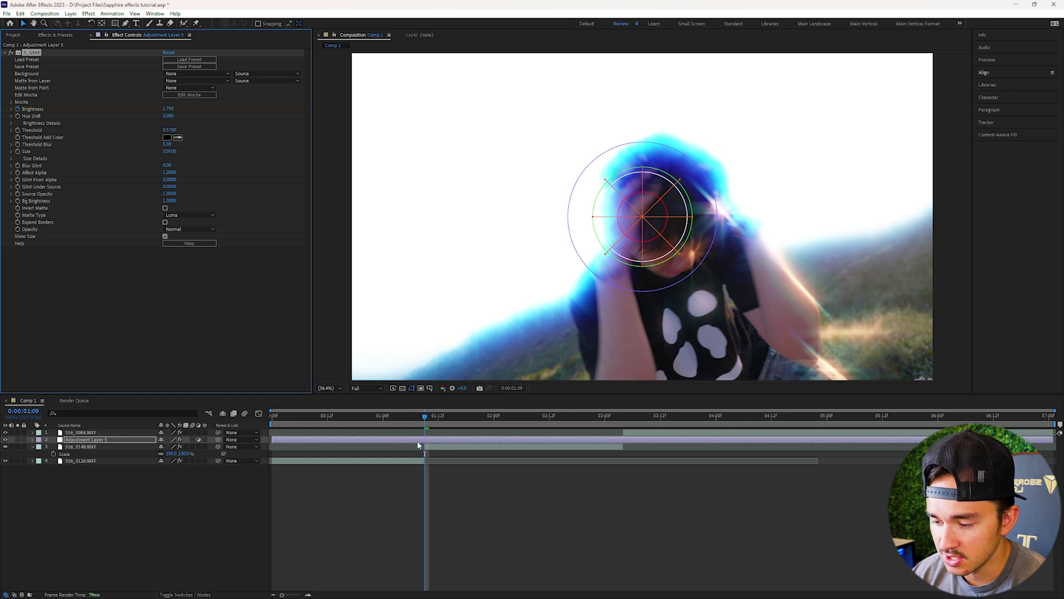
# Keyframe the S_Glint brightness to 0 at 0:00:01:06 and at 0:00:01:22, on either side of the peak at the cut
pyautogui.press('u')
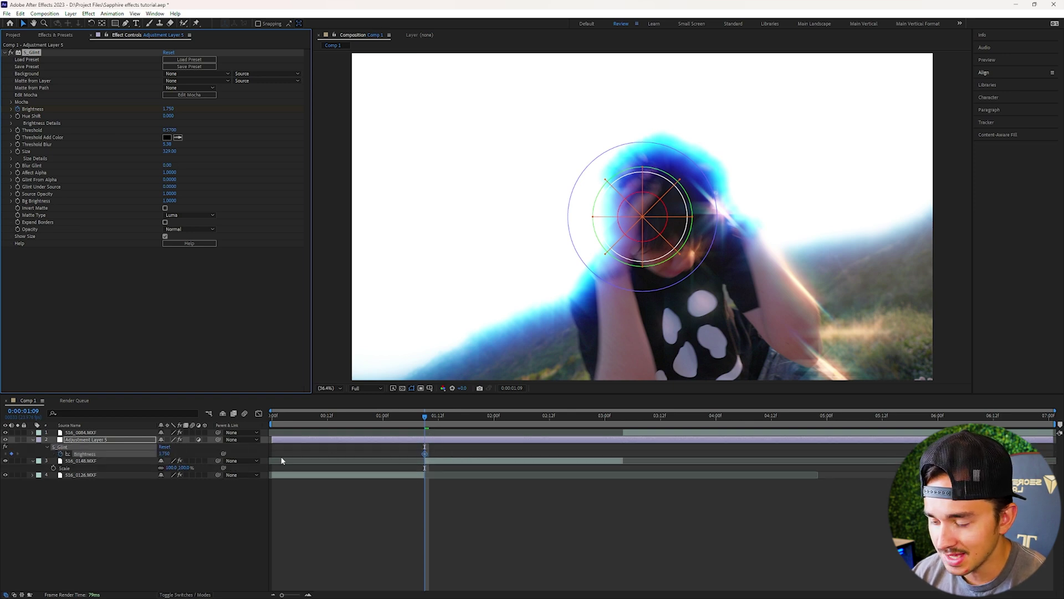
pyautogui.moveTo(425, 417); pyautogui.dragTo(410, 419)
pyautogui.press('Return')
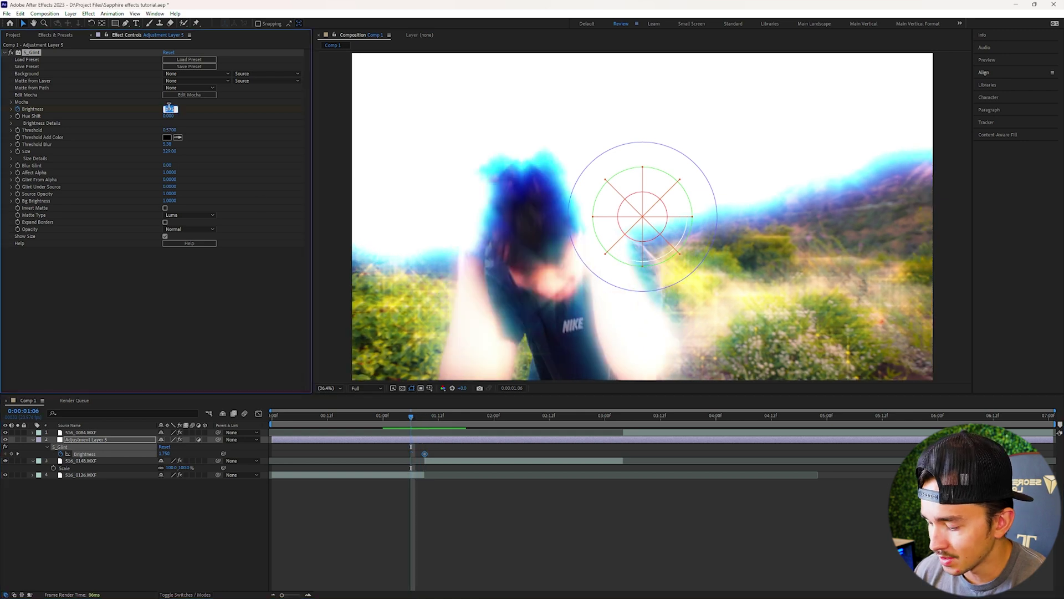
pyautogui.moveTo(413, 416); pyautogui.dragTo(485, 417)
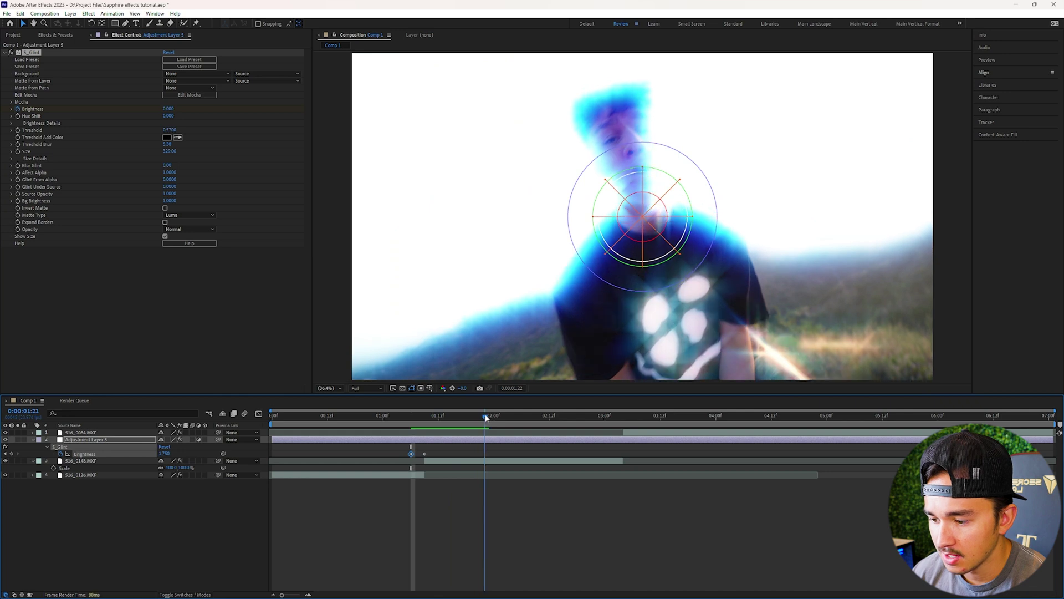
pyautogui.click(169, 109)
pyautogui.press('Num_Lock')
pyautogui.press('Return')
# Easy-ease the glint brightness keyframes and reshape their value curve into a sharp peak with a quick drop and gradual fade-out
pyautogui.moveTo(400, 456); pyautogui.dragTo(440, 451)
pyautogui.press('F9')
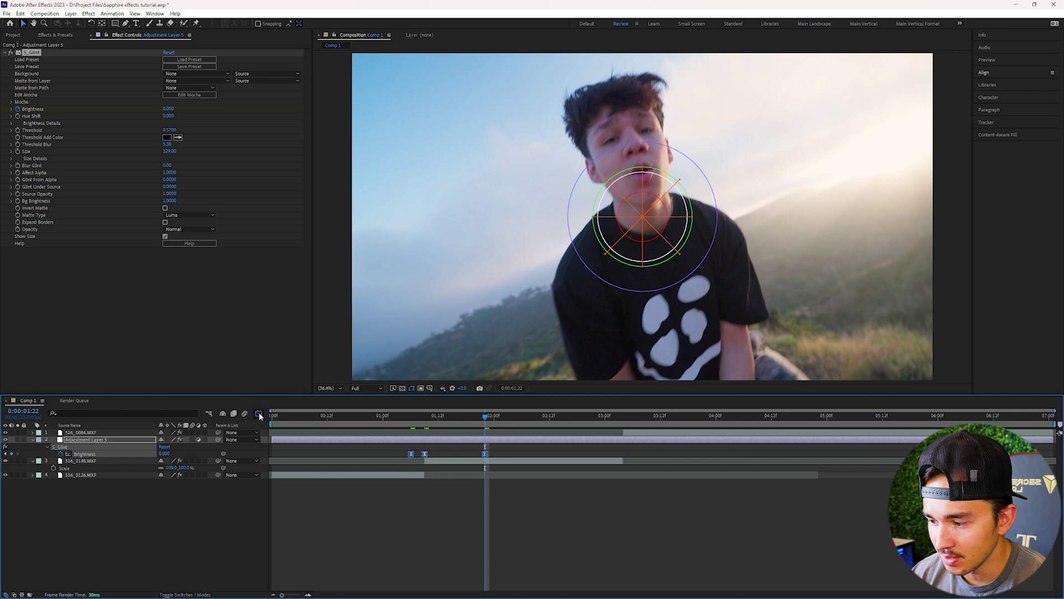
pyautogui.click(259, 415)
pyautogui.click(437, 448)
pyautogui.moveTo(438, 441); pyautogui.dragTo(415, 505)
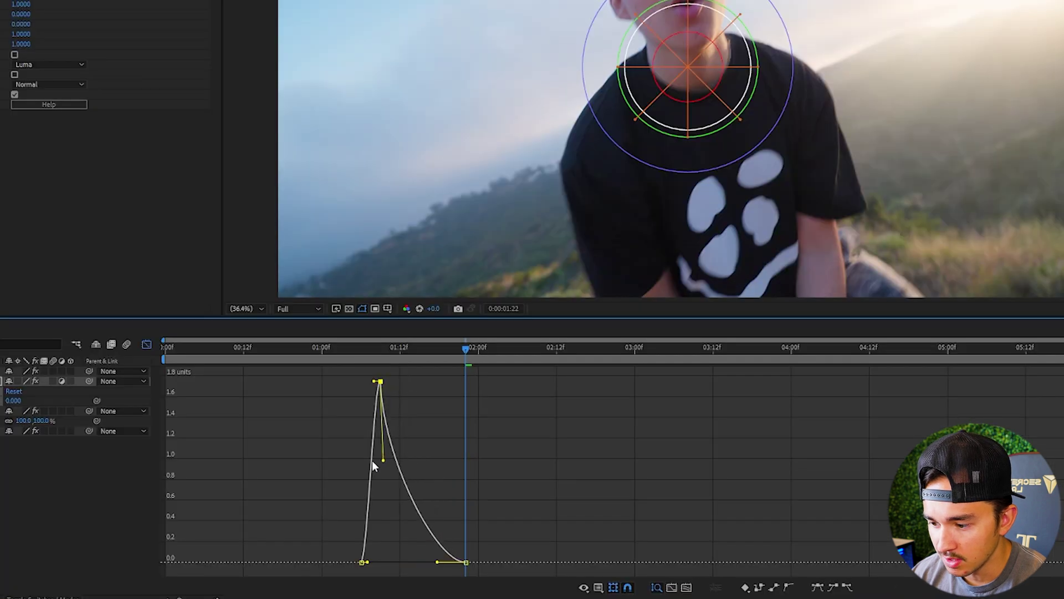
pyautogui.moveTo(437, 563); pyautogui.dragTo(404, 552)
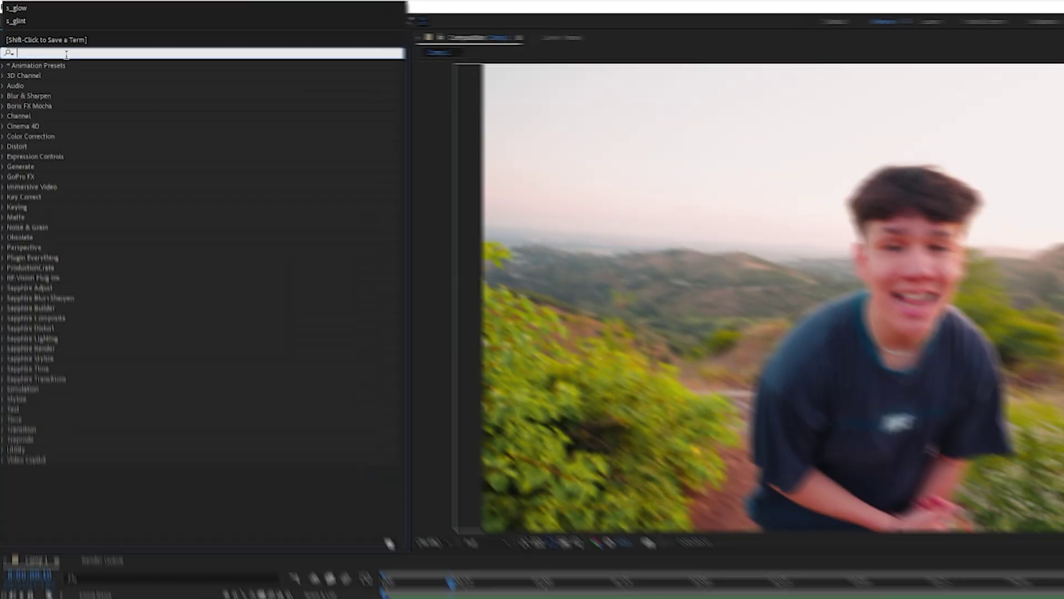
# Search for s_glow, apply S_Glow to the first clip in the sequence and preview it
pyautogui.write('s_glow')
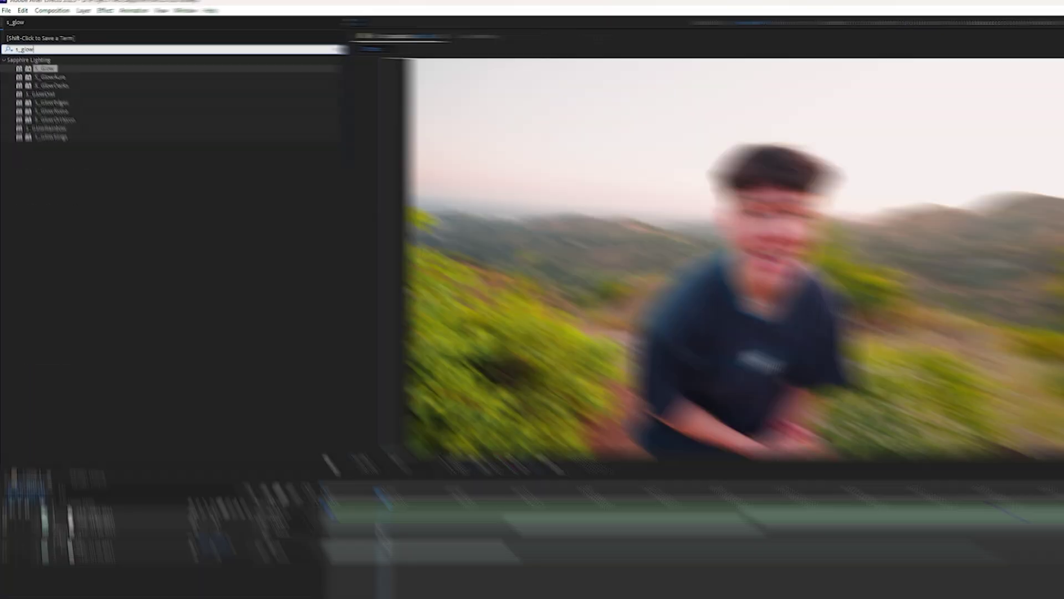
pyautogui.moveTo(45, 68); pyautogui.dragTo(335, 461)
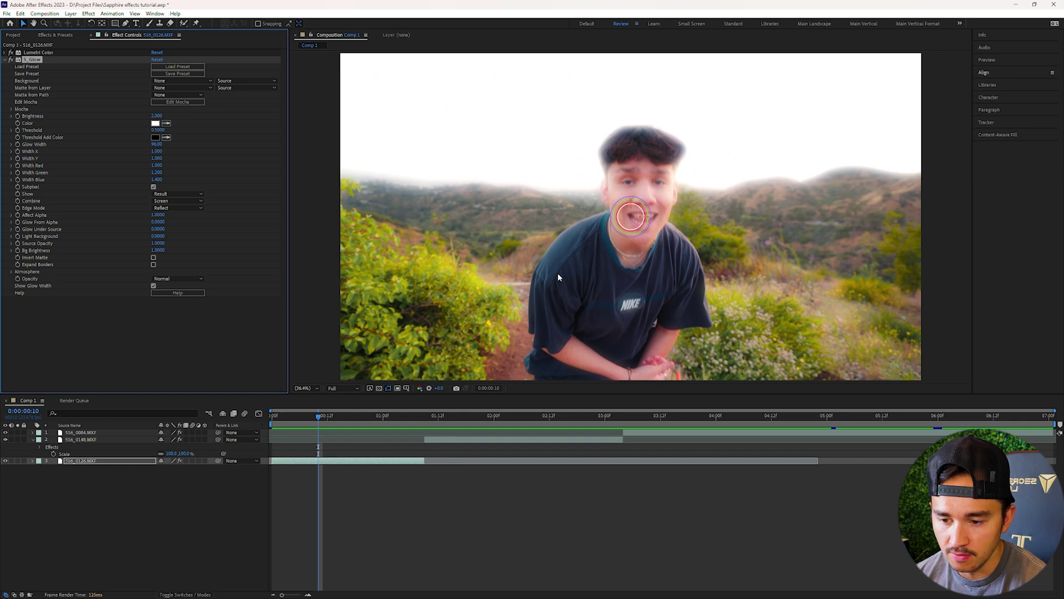
pyautogui.press('space')
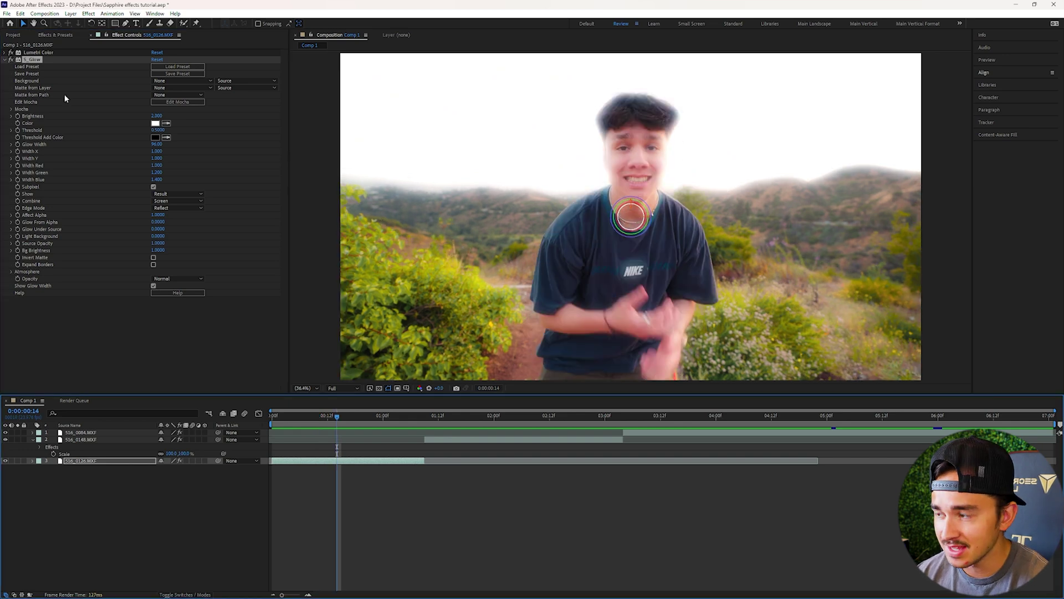
# Adjust the first clip's S_Glow brightness to about 1.4 and glow width to 171, and inspect the glow at 100% magnification
pyautogui.moveTo(160, 116); pyautogui.dragTo(47, 118)
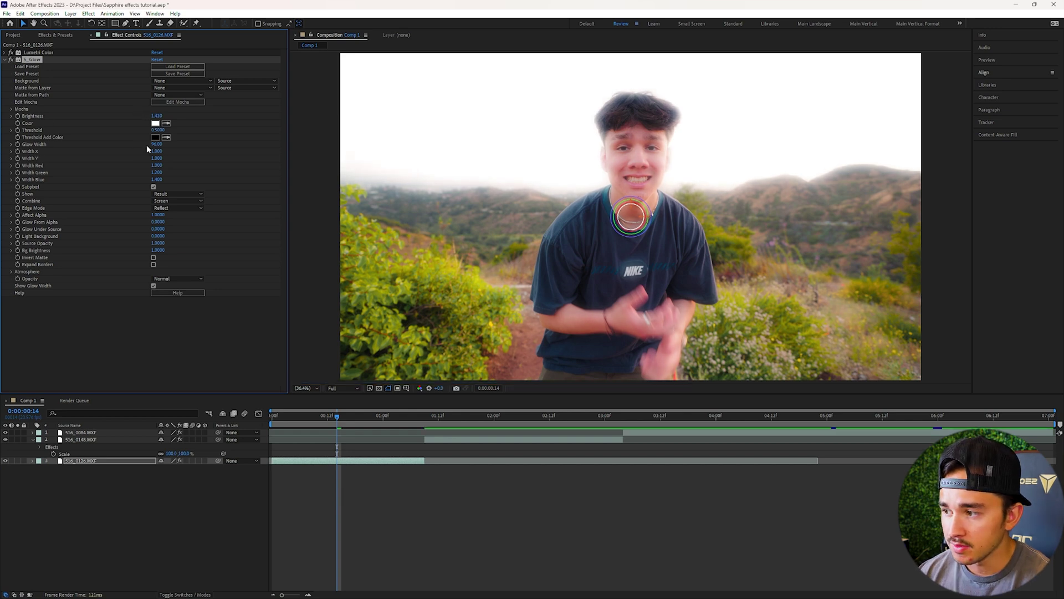
pyautogui.moveTo(157, 144); pyautogui.dragTo(269, 154)
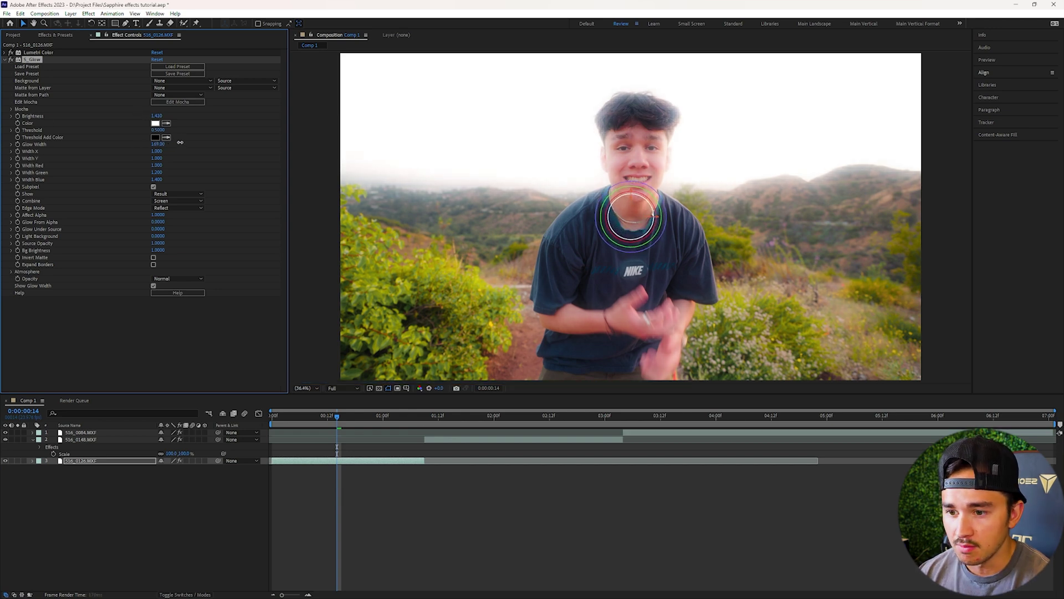
pyautogui.press('/')
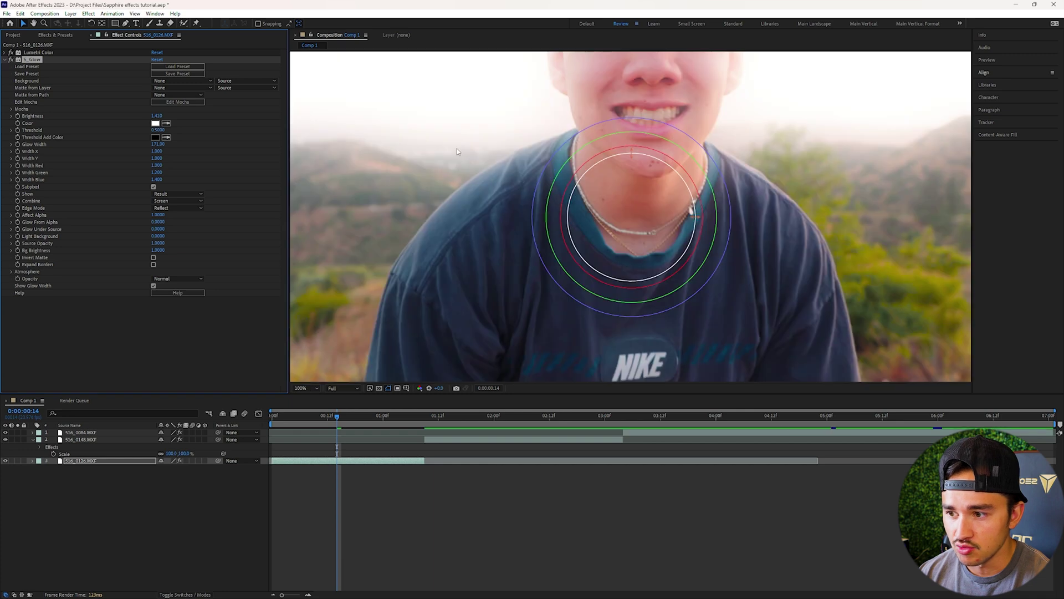
pyautogui.moveTo(457, 151); pyautogui.dragTo(544, 199)
pyautogui.scroll(2, 544, 198)
pyautogui.scroll(-2, 465, 181)
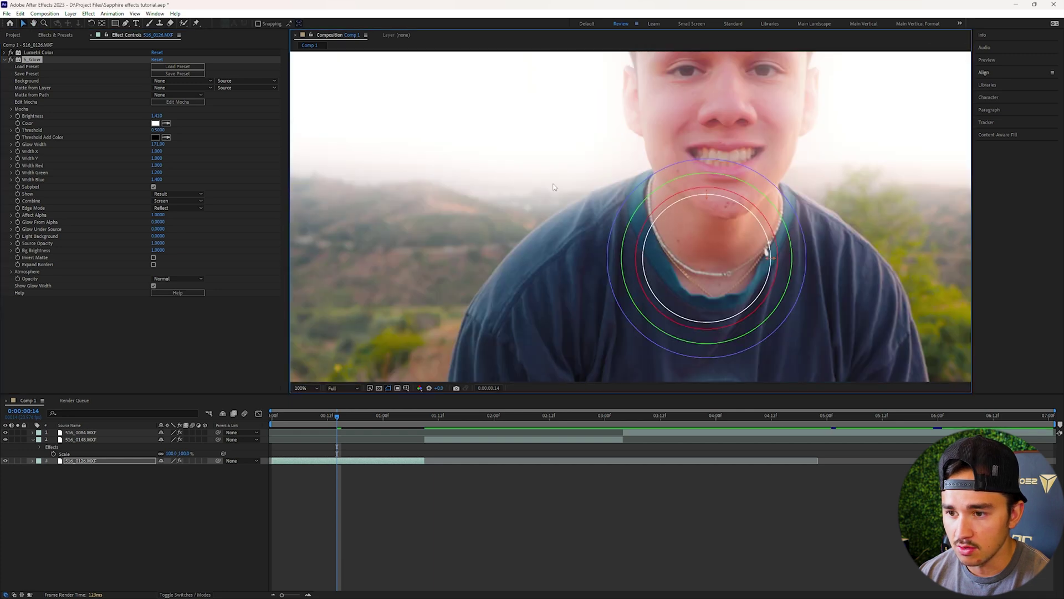
pyautogui.hotkey('shift', '/')
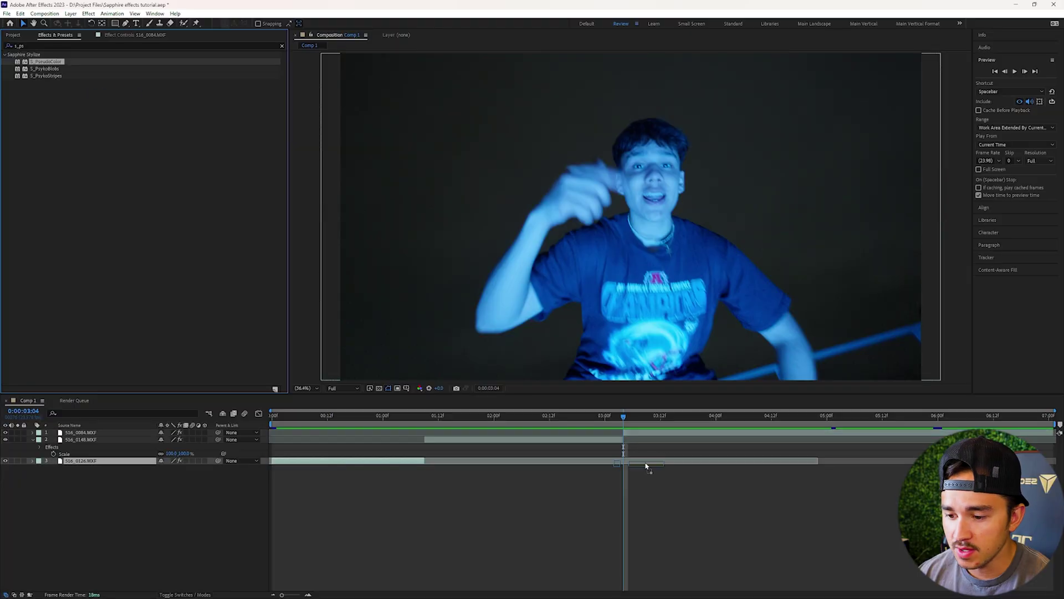
# Apply S_PseudoColor to the S16_0084.MXF clip, set its frequency to 3.90 and saturation to 1.250, and raise its brightness
pyautogui.moveTo(643, 461); pyautogui.dragTo(631, 434)
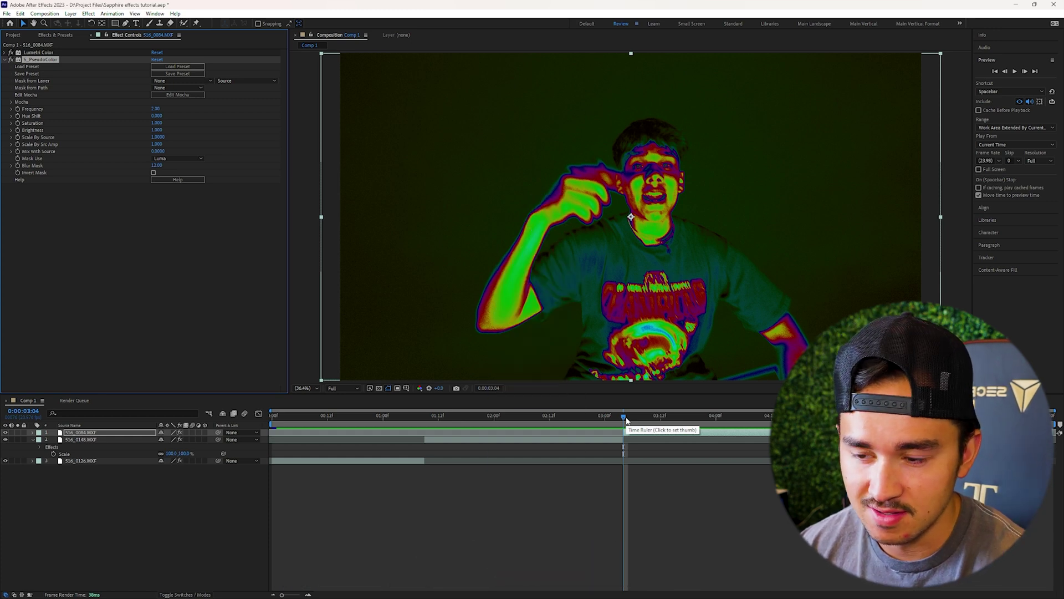
pyautogui.moveTo(626, 420); pyautogui.dragTo(660, 415)
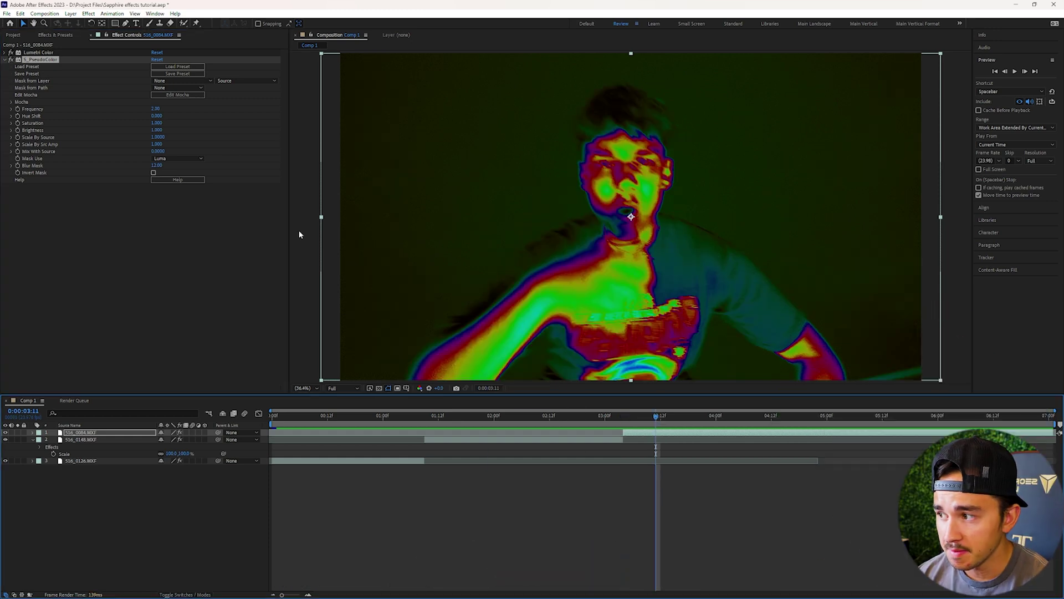
pyautogui.moveTo(155, 109); pyautogui.dragTo(167, 107)
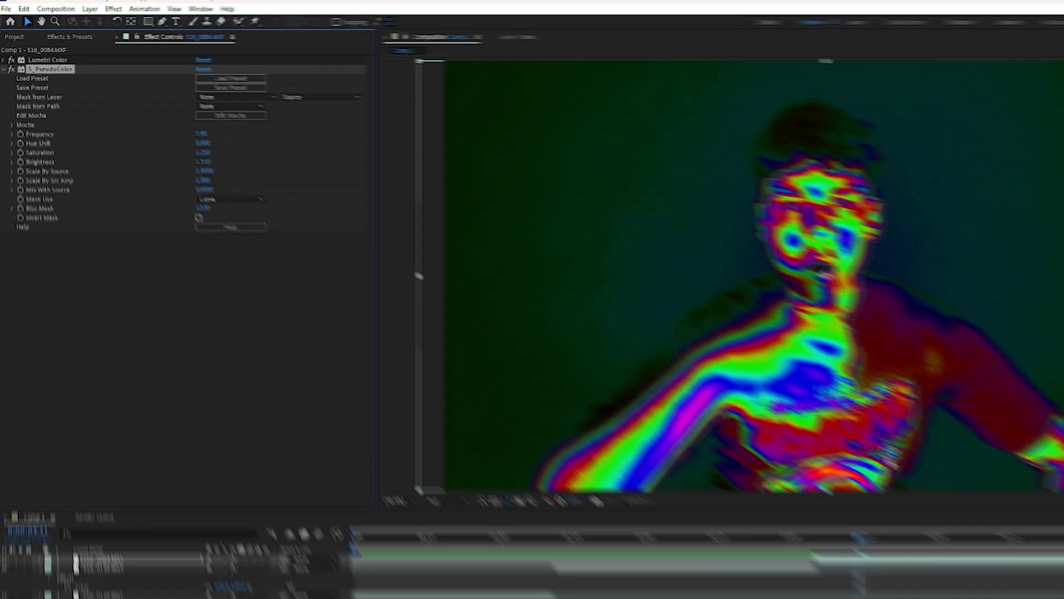
# Add S_Glow to the pseudo-coloured S16_0084.MXF clip, raising its brightness and setting the glow width to 229
pyautogui.click(68, 36)
pyautogui.click(16, 55)
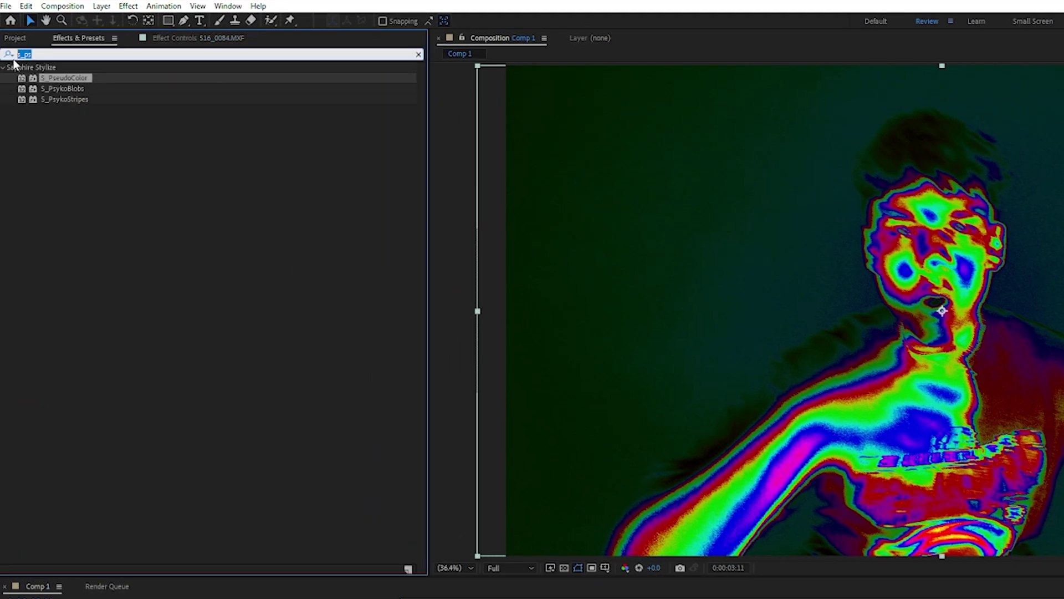
pyautogui.press('BackSpace')
pyautogui.write('s')
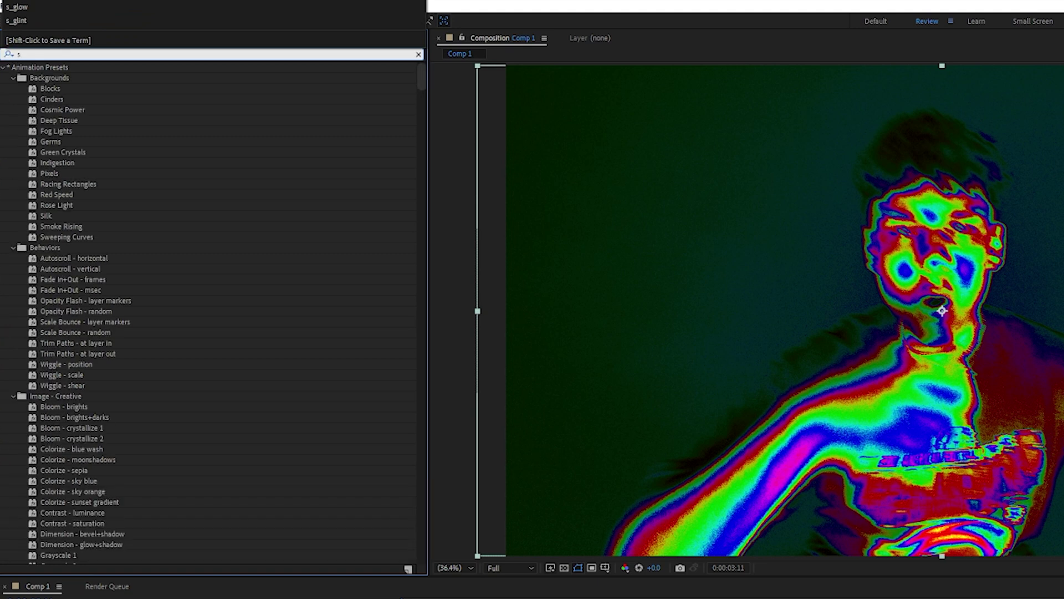
pyautogui.write('_glow')
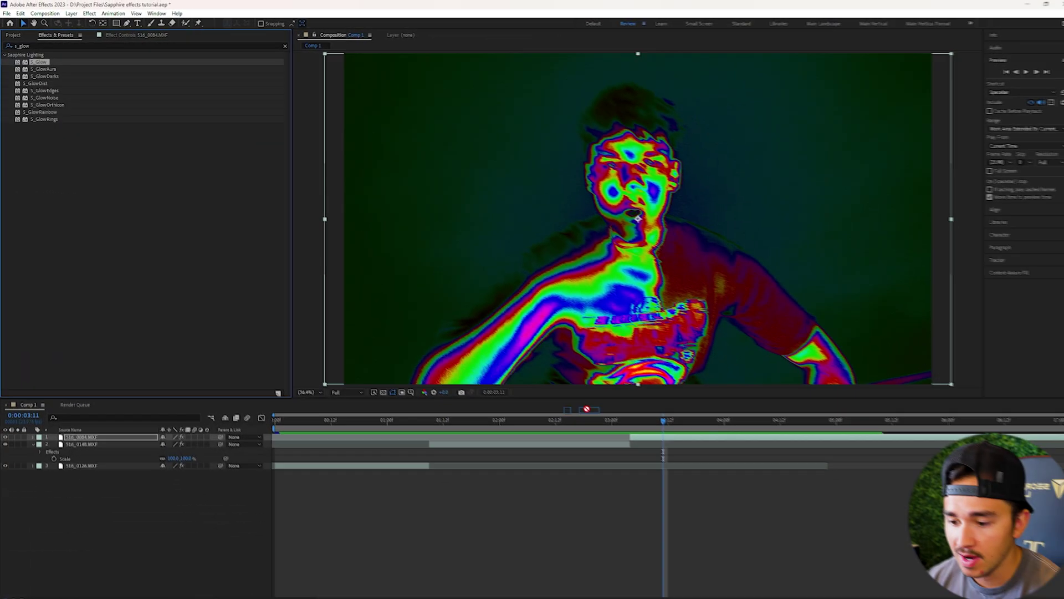
pyautogui.moveTo(32, 82); pyautogui.dragTo(658, 433)
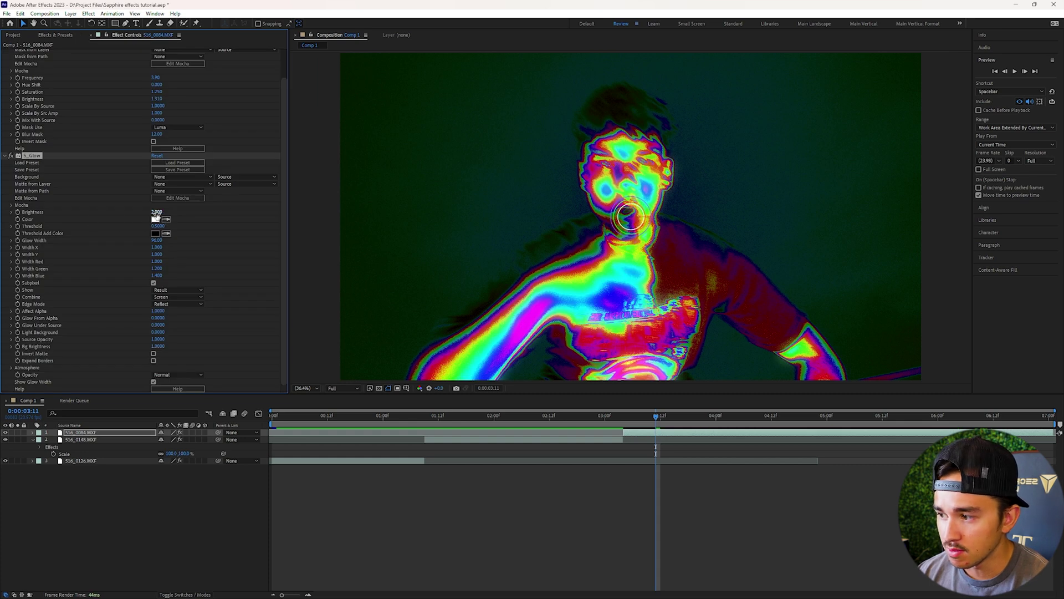
pyautogui.moveTo(161, 211); pyautogui.dragTo(190, 207)
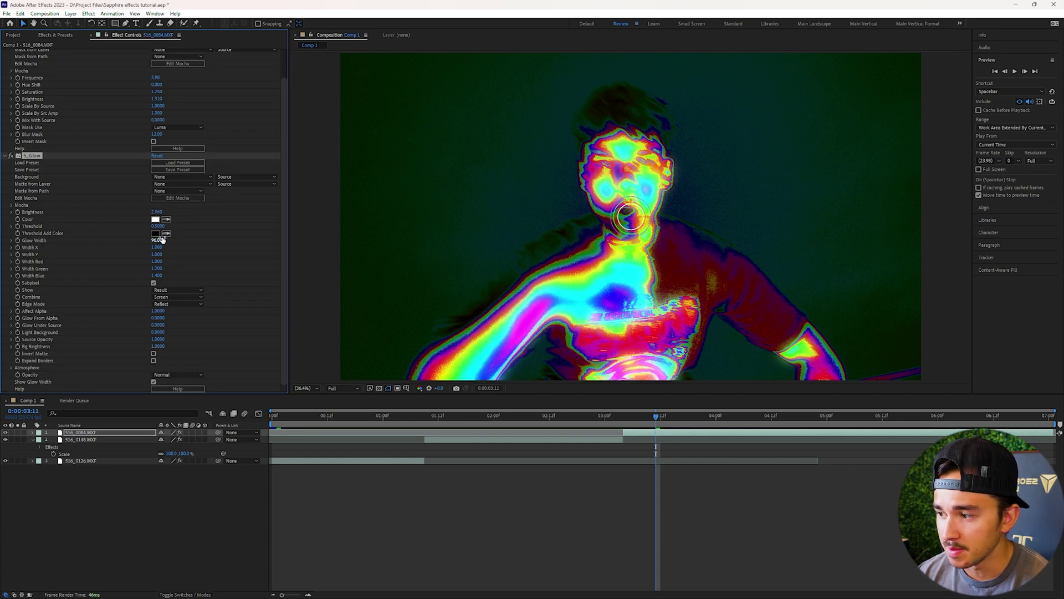
pyautogui.moveTo(154, 242); pyautogui.dragTo(204, 239)
# Animate the S_PseudoColor hue shift from a keyframe of 0 at 0:00:03:04 to a higher value at 0:00:05:01 and preview the clip
pyautogui.scroll(2, 134, 86)
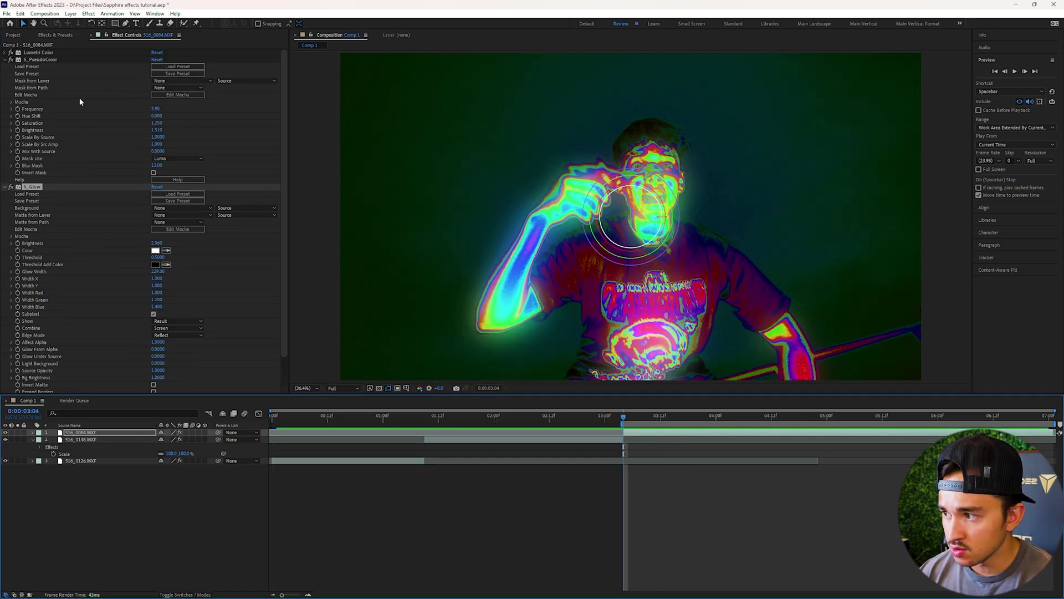
pyautogui.click(19, 119)
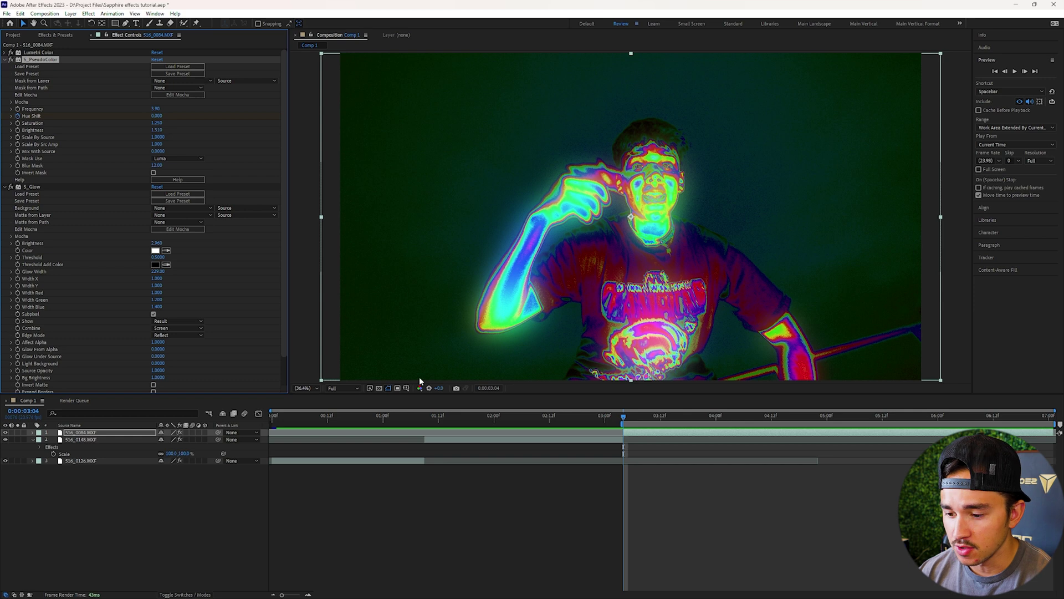
pyautogui.press('u')
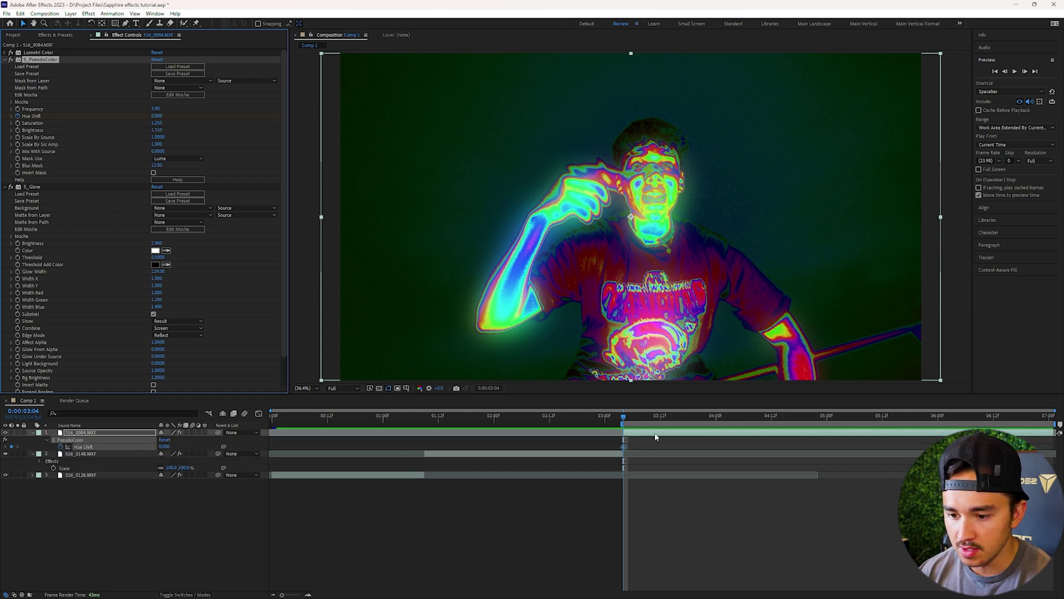
pyautogui.moveTo(709, 419); pyautogui.dragTo(831, 416)
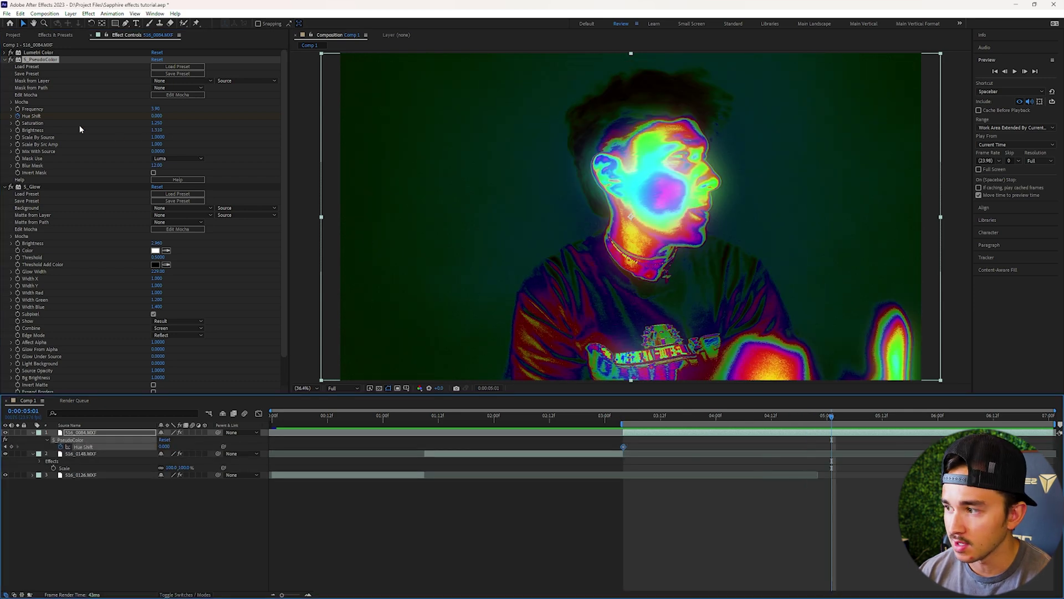
pyautogui.moveTo(153, 119); pyautogui.dragTo(182, 114)
pyautogui.click(623, 419)
pyautogui.press('space')
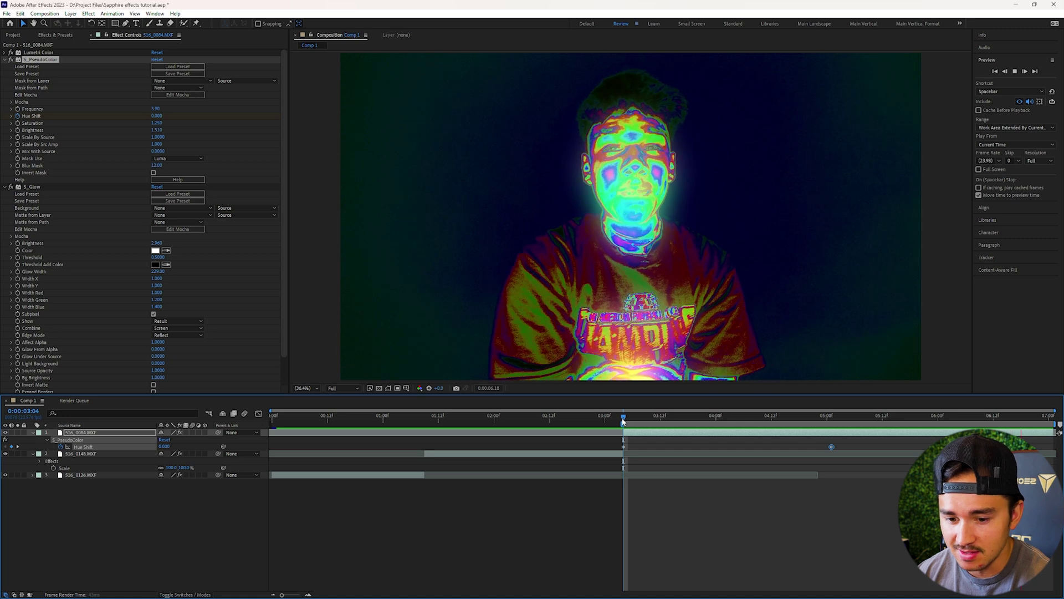
# Add S_Shake to the adjustment layer with amplitude 0.4, frequency 1.80 and motion blur enabled
pyautogui.press('space')
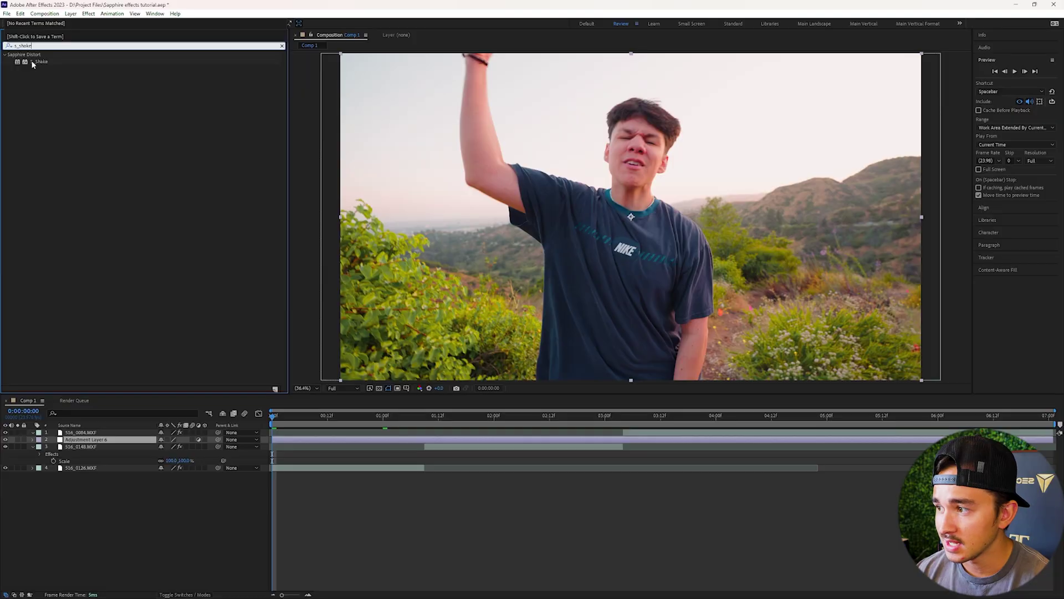
pyautogui.moveTo(40, 61); pyautogui.dragTo(421, 440)
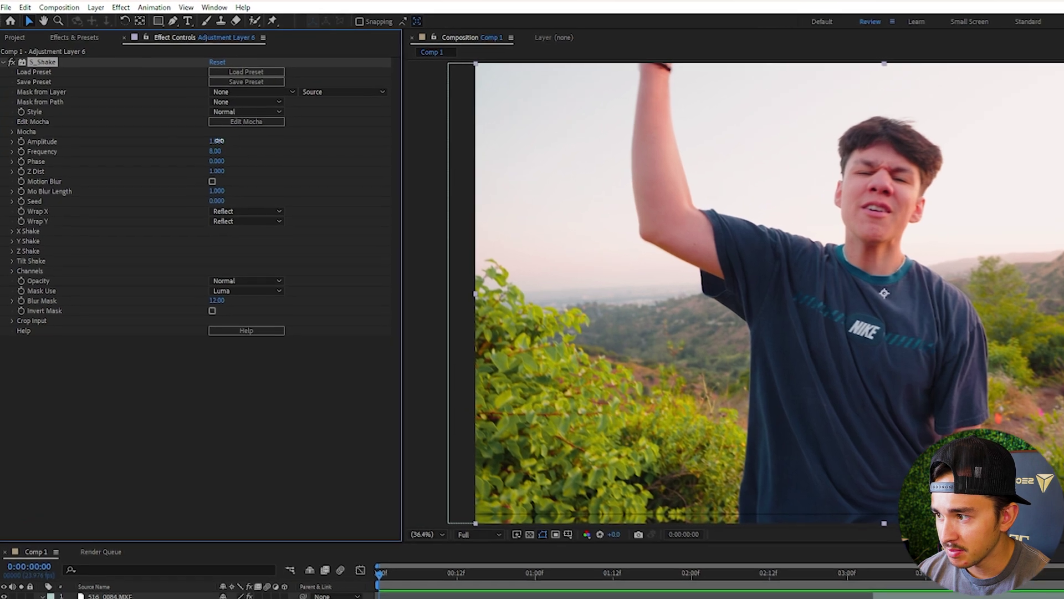
pyautogui.click(209, 137)
pyautogui.write('0.4')
pyautogui.press('Return')
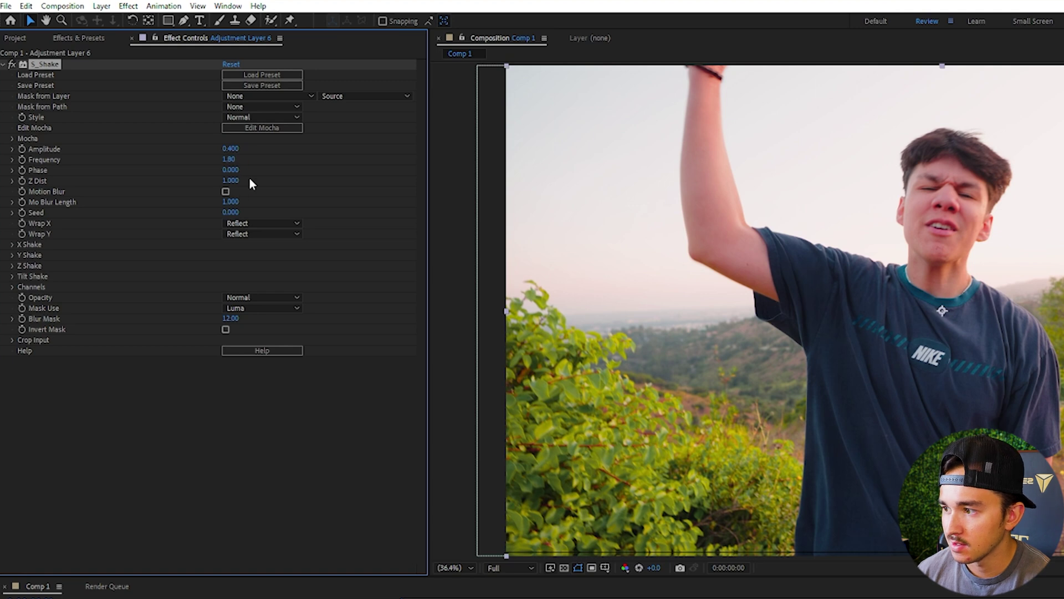
pyautogui.click(226, 192)
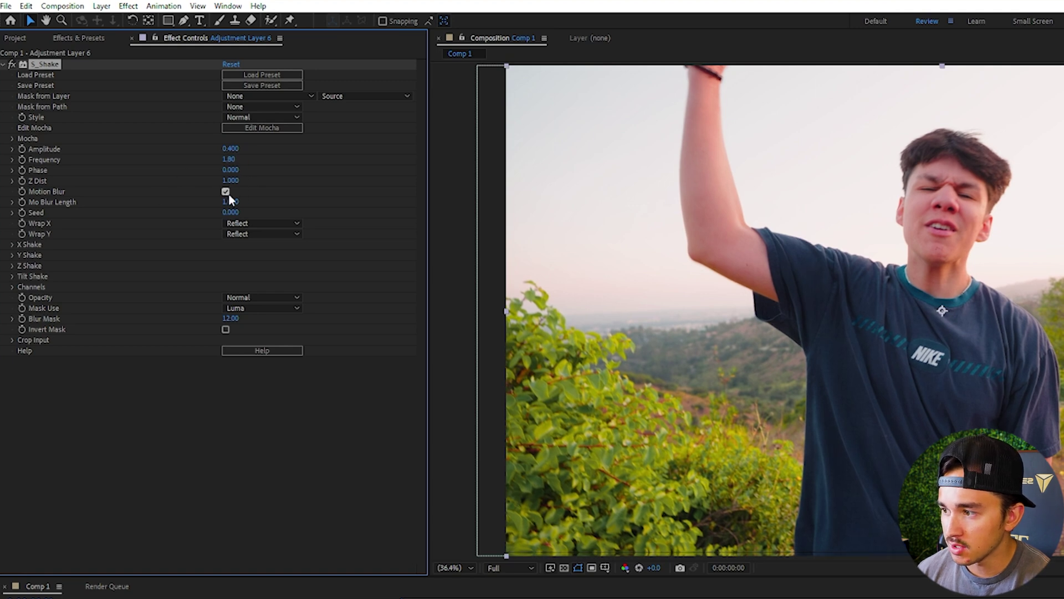
# Set the S_Shake random amplitudes to 72 for X, 36 for Y and 5 for tilt
pyautogui.click(12, 245)
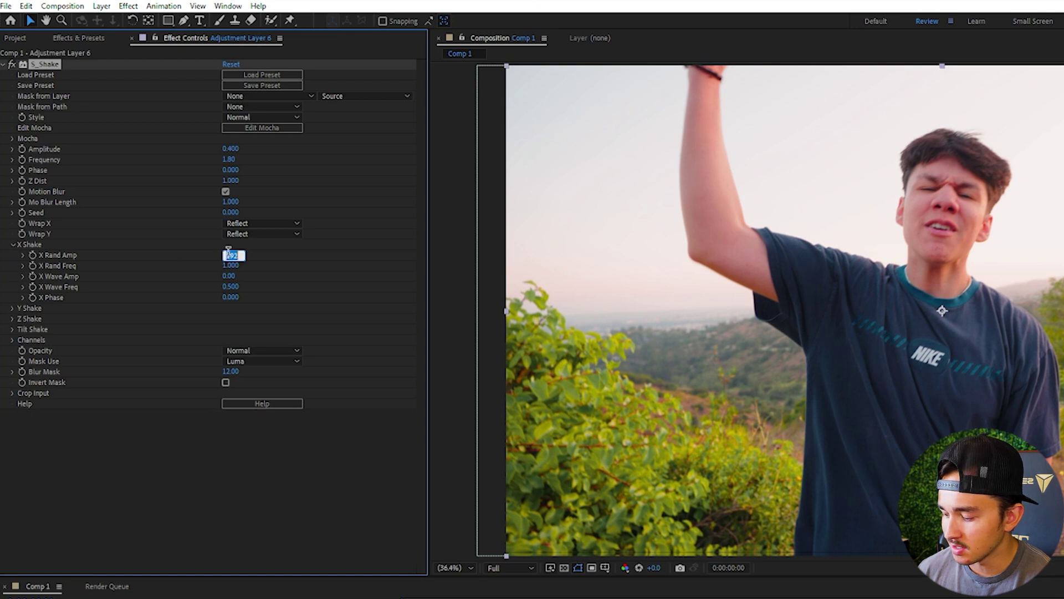
pyautogui.press('Return')
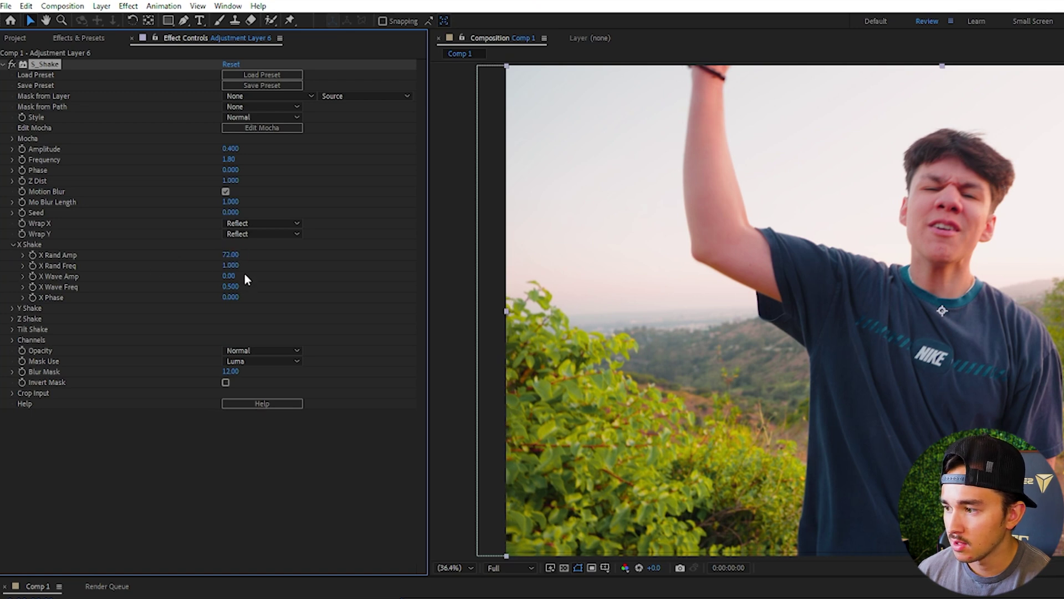
pyautogui.click(11, 309)
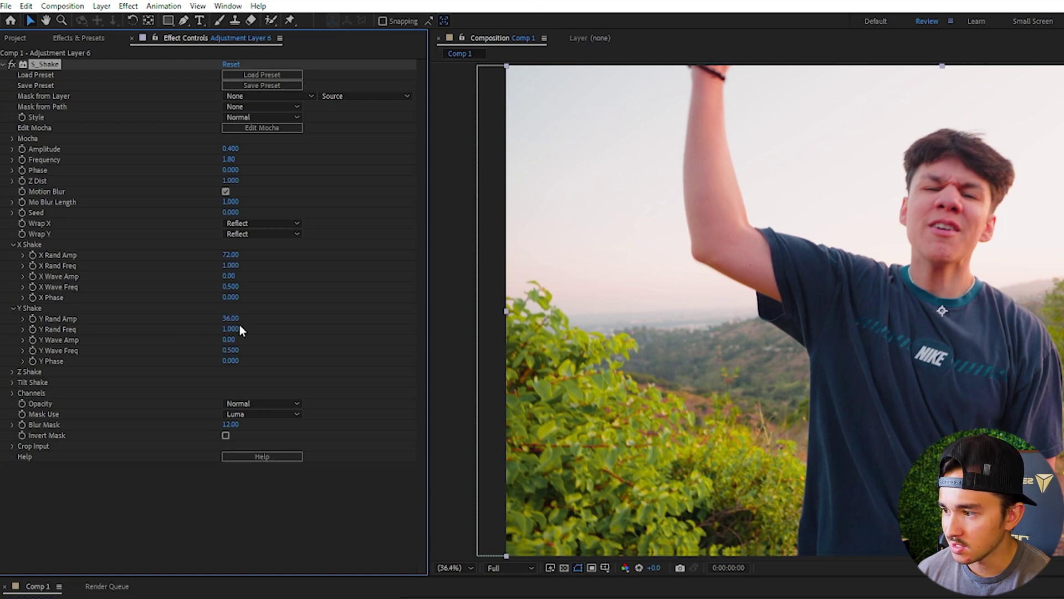
pyautogui.click(13, 382)
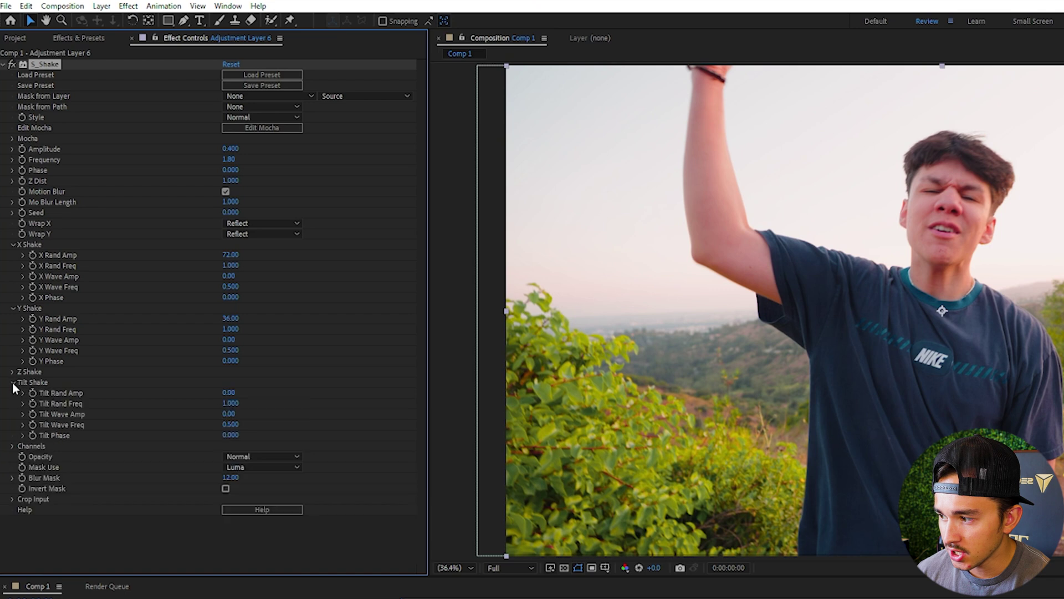
pyautogui.click(228, 392)
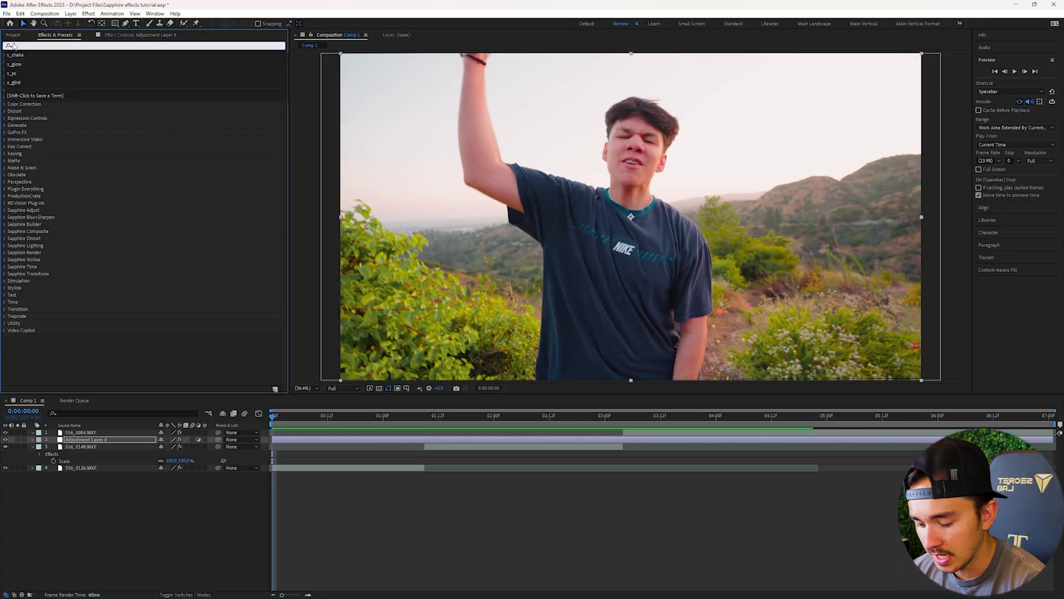
# Add Motion Tile with mirrored edges and output width and height of 200 to the adjustment layer, placing it above S_Shake
pyautogui.write('motion tile')
pyautogui.moveTo(34, 62); pyautogui.dragTo(288, 439)
pyautogui.click(156, 344)
pyautogui.write('200')
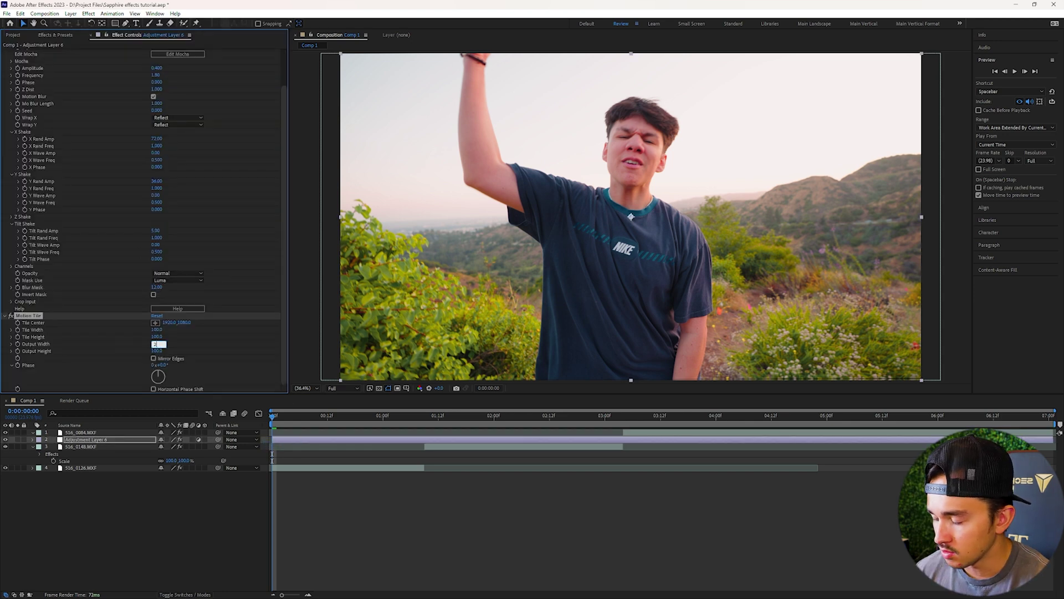
pyautogui.press('Num_Lock')
pyautogui.click(158, 350)
pyautogui.write('200')
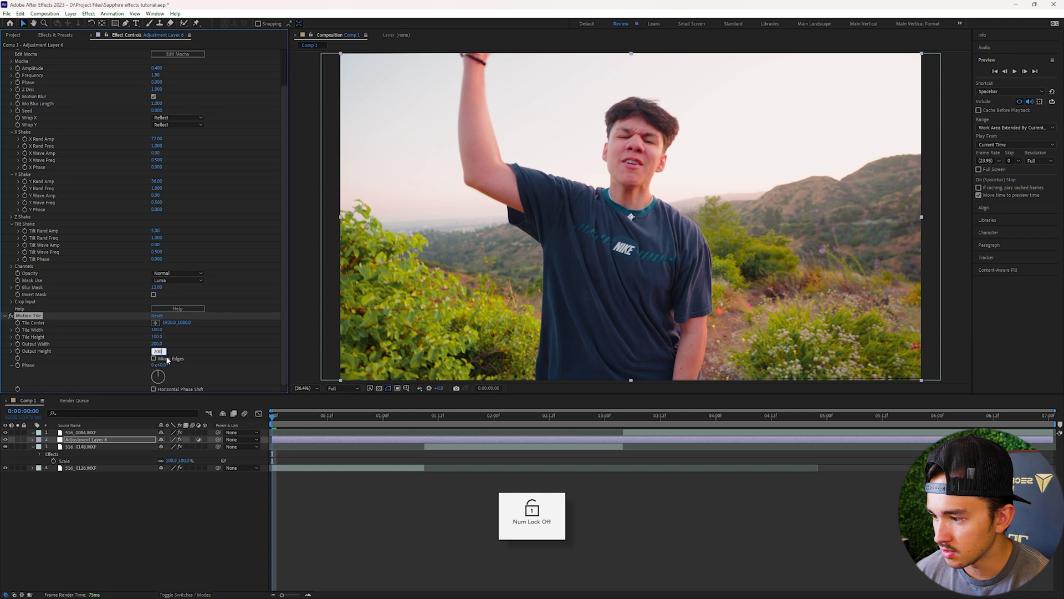
pyautogui.press('Return')
pyautogui.scroll(10, 64, 332)
pyautogui.click(5, 52)
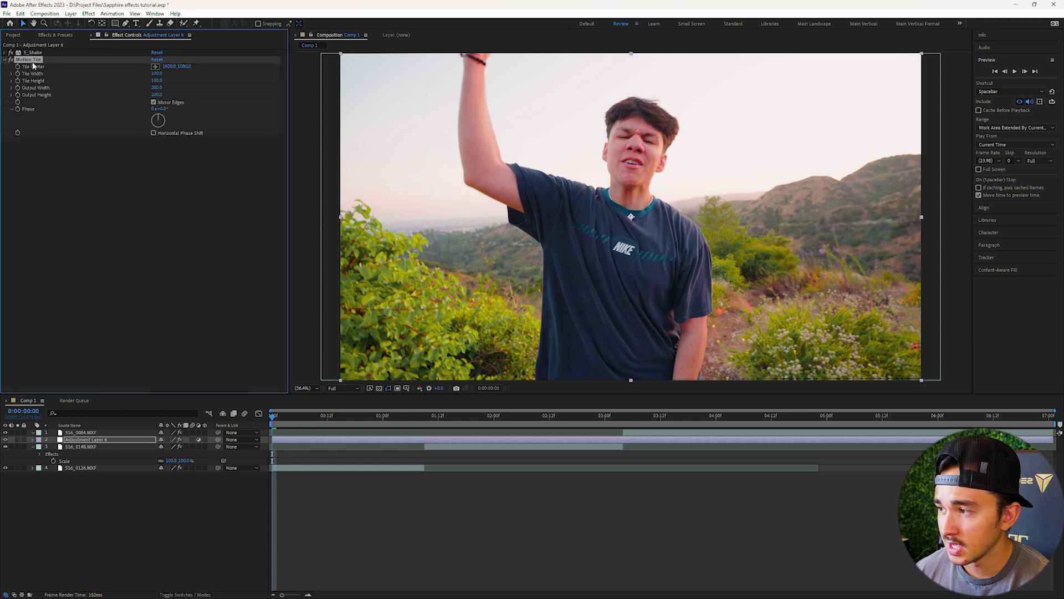
pyautogui.moveTo(31, 61); pyautogui.dragTo(32, 50)
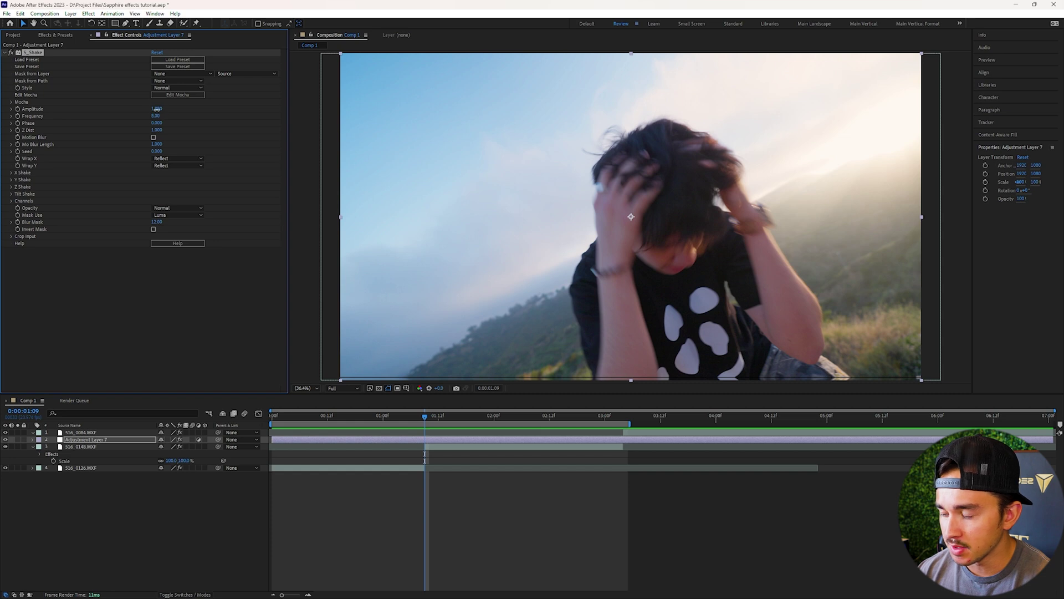
# Set the S_Shake amplitude to 1.5 and frequency to 13 on Adjustment Layer 7
pyautogui.click(157, 109)
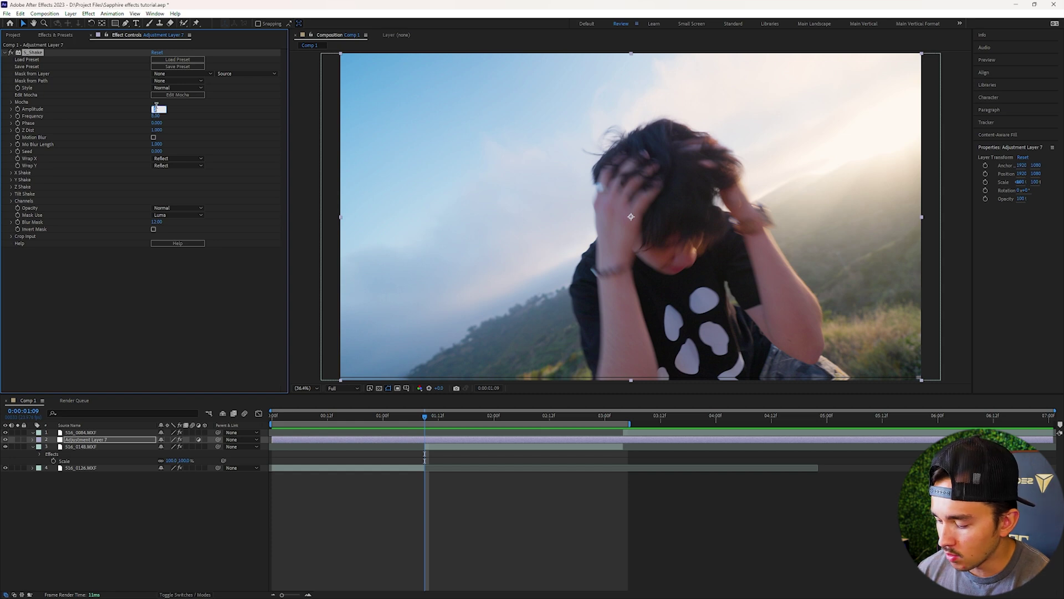
pyautogui.press('Num_Lock')
pyautogui.write('1.5')
pyautogui.press('Return')
pyautogui.click(157, 116)
pyautogui.write('13')
pyautogui.press('Return')
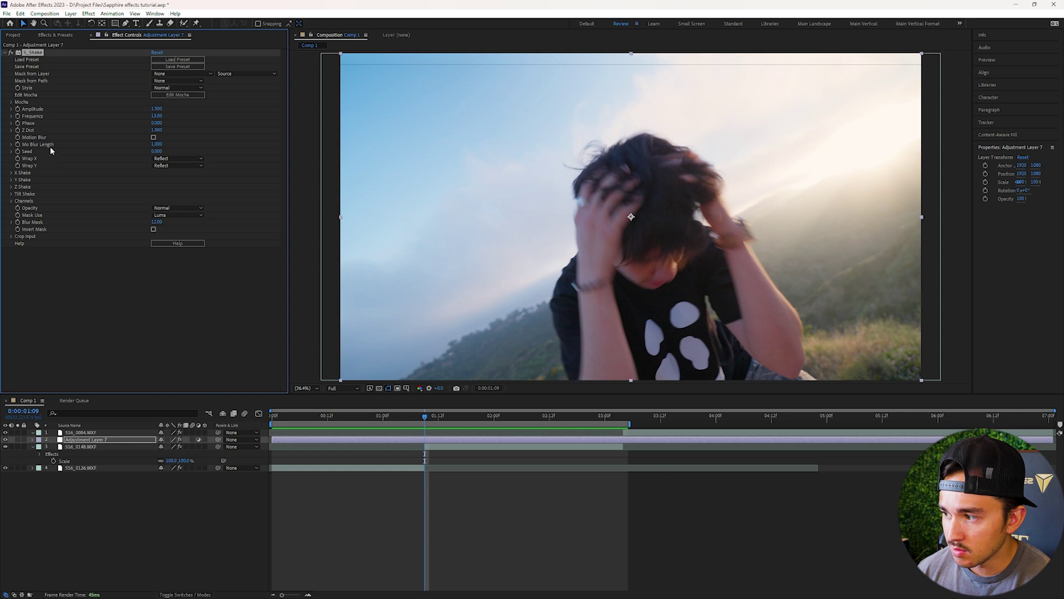
# Set the S_Shake Y Rand Amp to 650 and Tilt Rand Amp to 35, and enable its motion blur
pyautogui.click(11, 181)
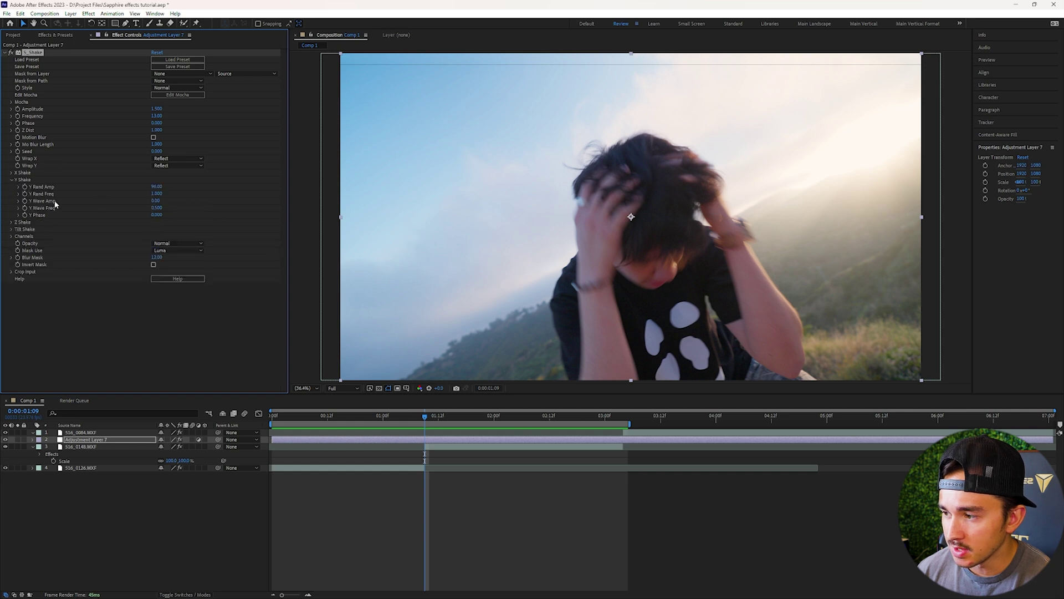
pyautogui.click(157, 187)
pyautogui.write('650')
pyautogui.press('Return')
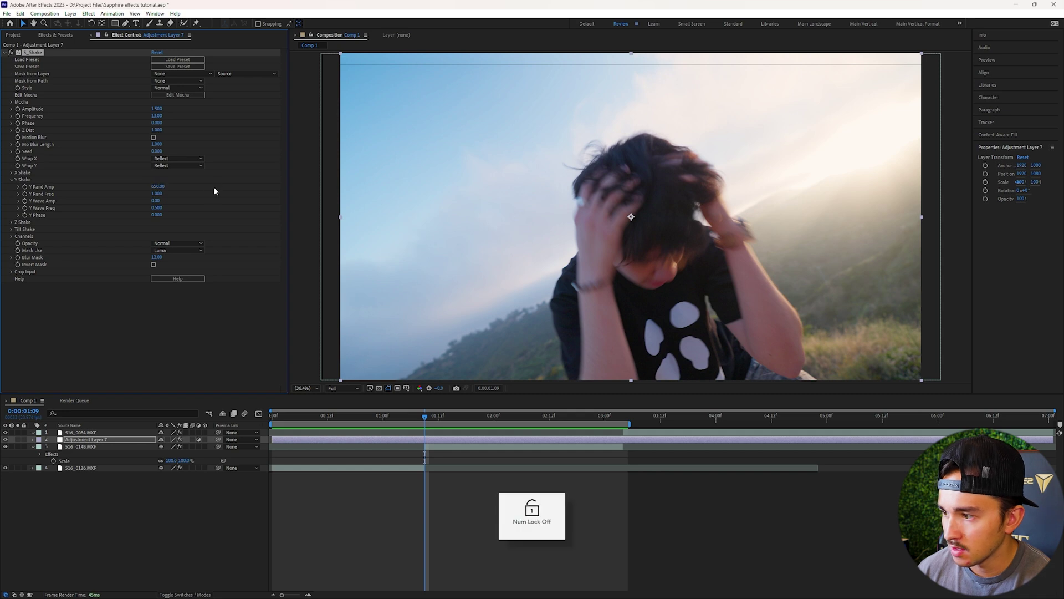
pyautogui.click(11, 229)
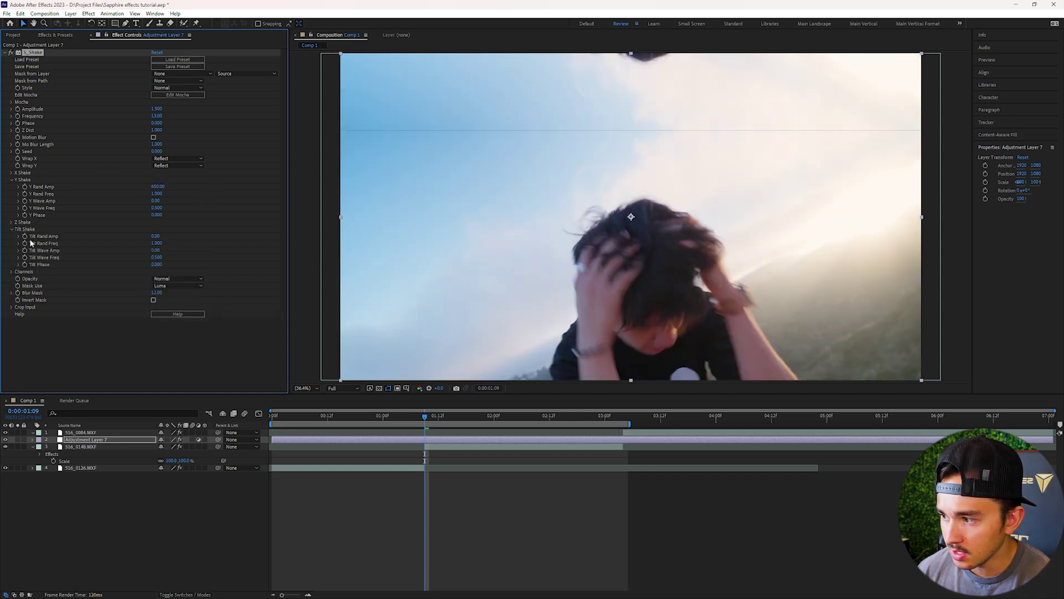
pyautogui.click(158, 236)
pyautogui.write('35')
pyautogui.press('Return')
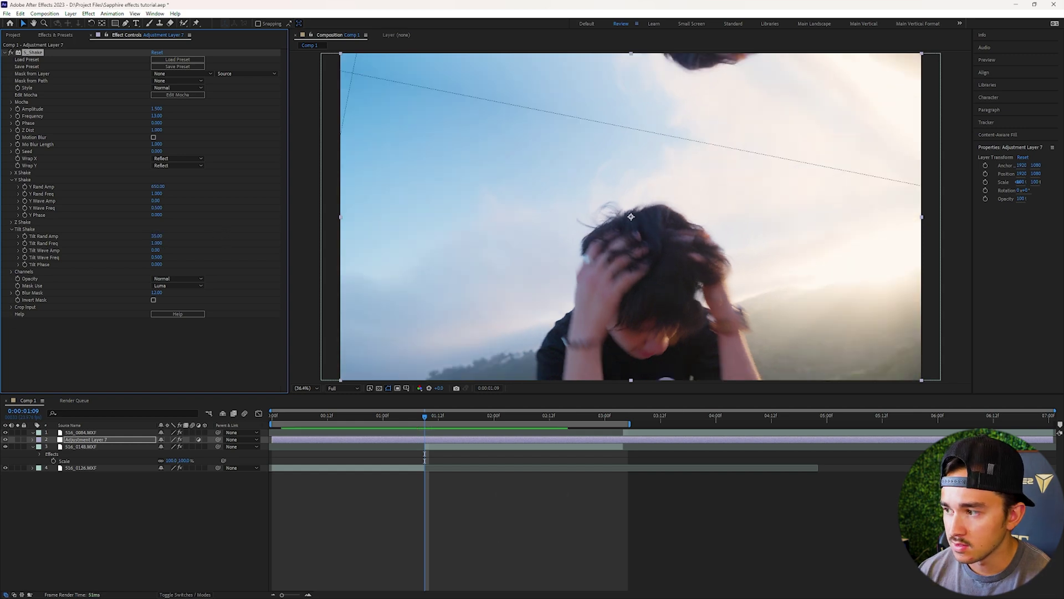
pyautogui.click(154, 137)
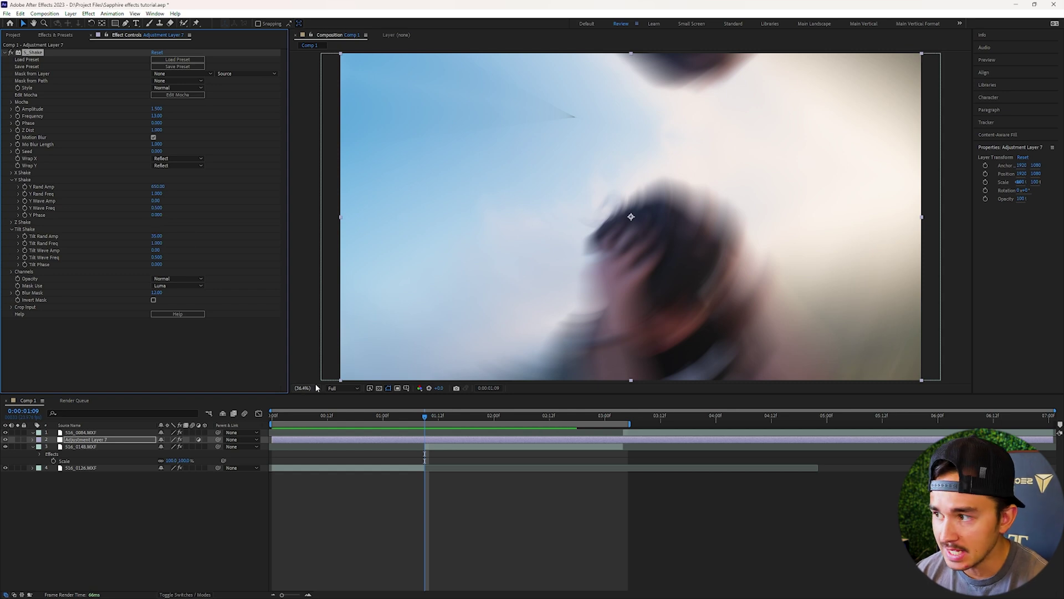
# Add Motion Tile with mirrored edges and output width and height of 200 to Adjustment Layer 7, placing it above S_Shake
pyautogui.click(59, 35)
pyautogui.click(56, 43)
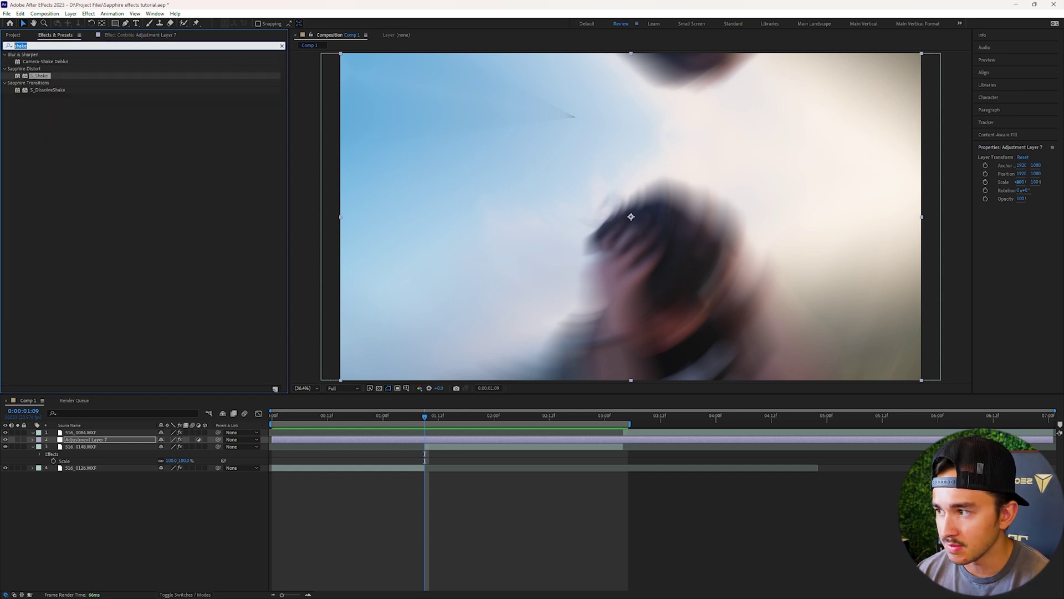
pyautogui.write('motion tile')
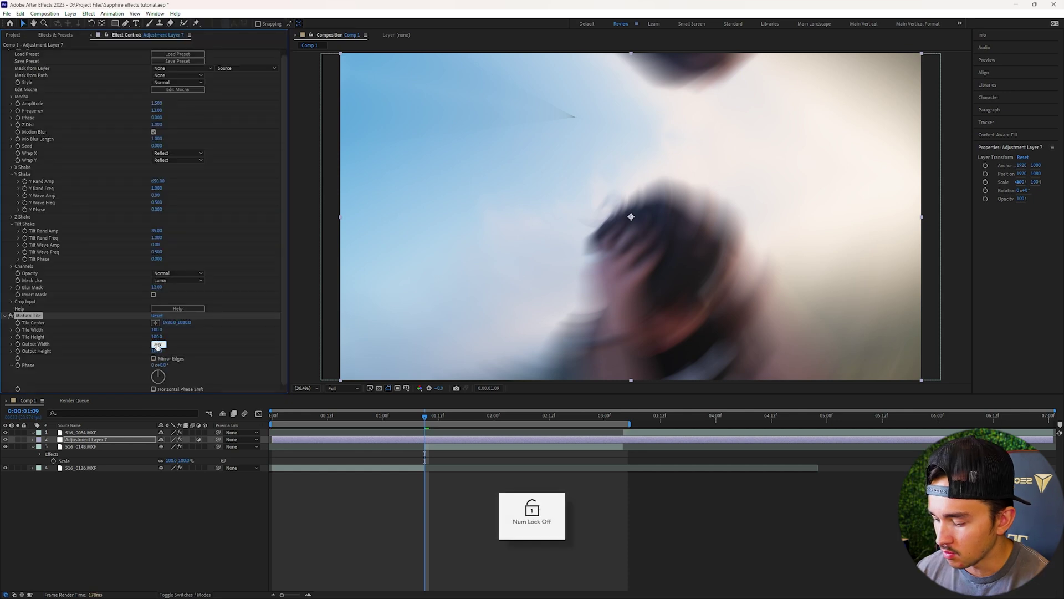
pyautogui.press('Num_Lock')
pyautogui.press('Tab')
pyautogui.write('200')
pyautogui.click(153, 358)
pyautogui.moveTo(32, 63); pyautogui.dragTo(31, 49)
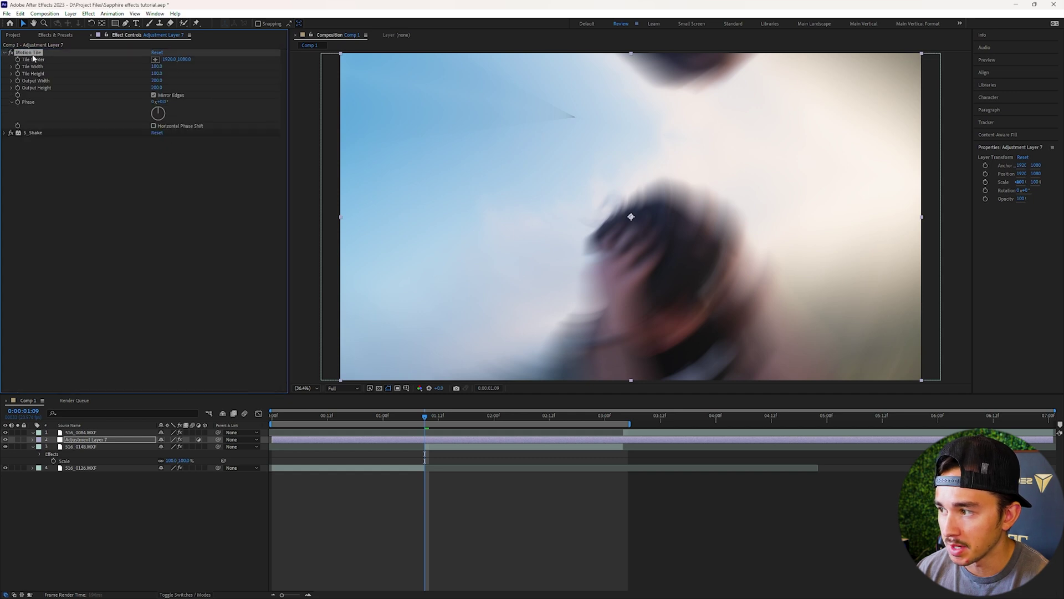
# Keyframe the S_Shake amplitude at 1.5 at 0:00:01:09, with 0 at 0:00:01:07 and 0 at 0:00:01:20
pyautogui.click(5, 133)
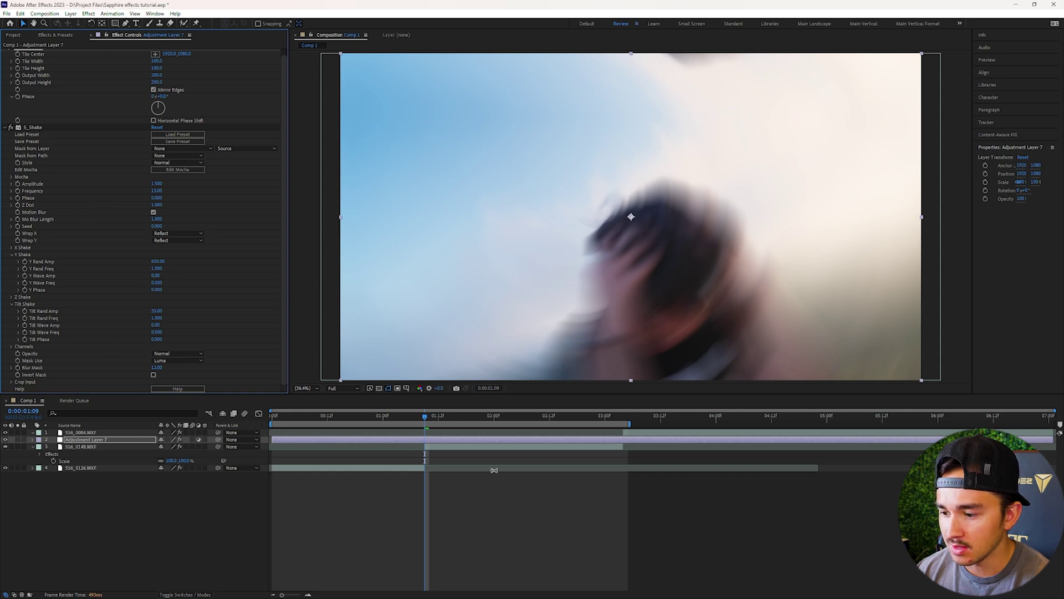
pyautogui.click(17, 184)
pyautogui.press('u')
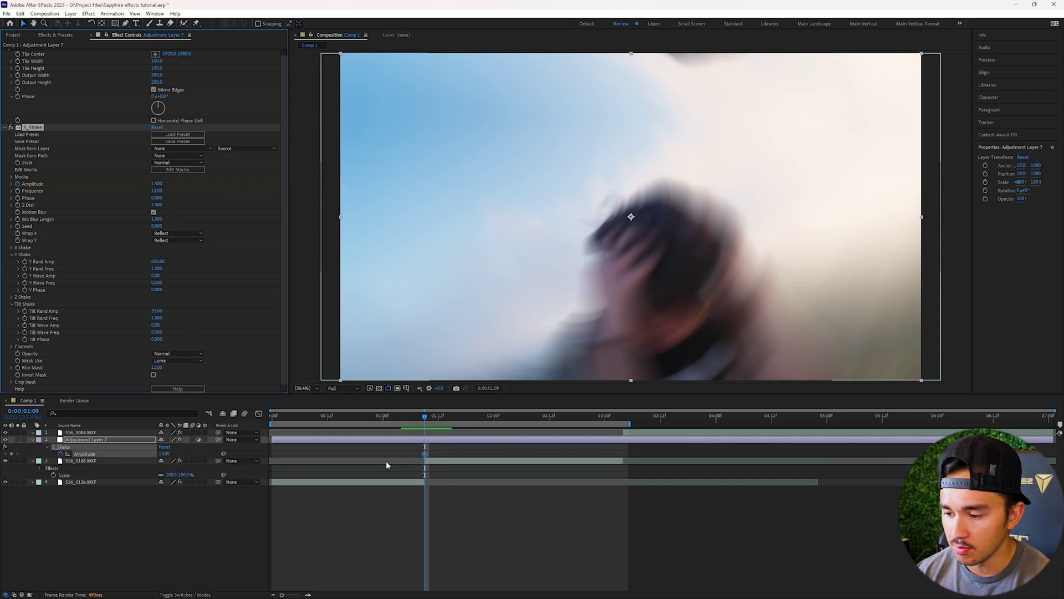
pyautogui.moveTo(426, 418); pyautogui.dragTo(416, 419)
pyautogui.click(156, 184)
pyautogui.write('0')
pyautogui.press('Return')
pyautogui.moveTo(416, 420); pyautogui.dragTo(475, 420)
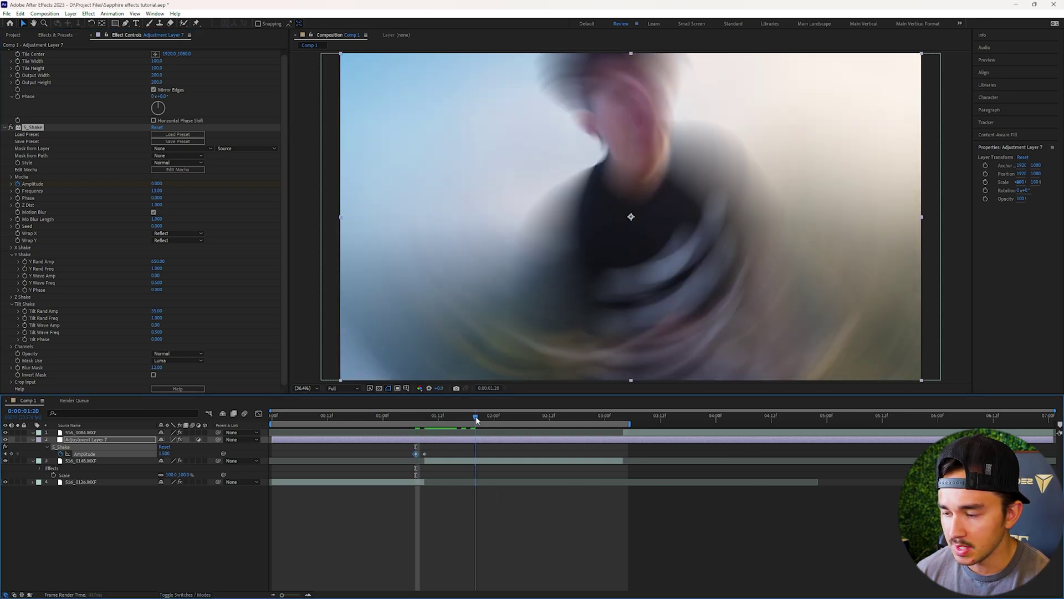
pyautogui.click(158, 184)
pyautogui.write('0')
pyautogui.press('Return')
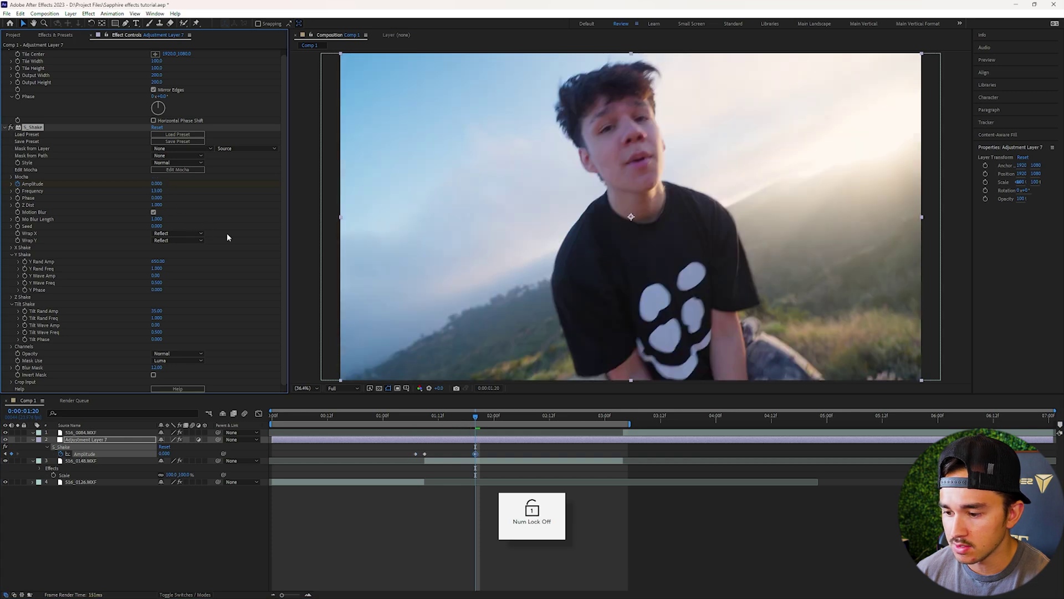
# Ease the three S_Shake amplitude keyframes and reshape their graph curve so the shake falls off quickly after its peak
pyautogui.scroll(3, 577, 448)
pyautogui.click(431, 454)
pyautogui.moveTo(579, 449); pyautogui.dragTo(392, 456)
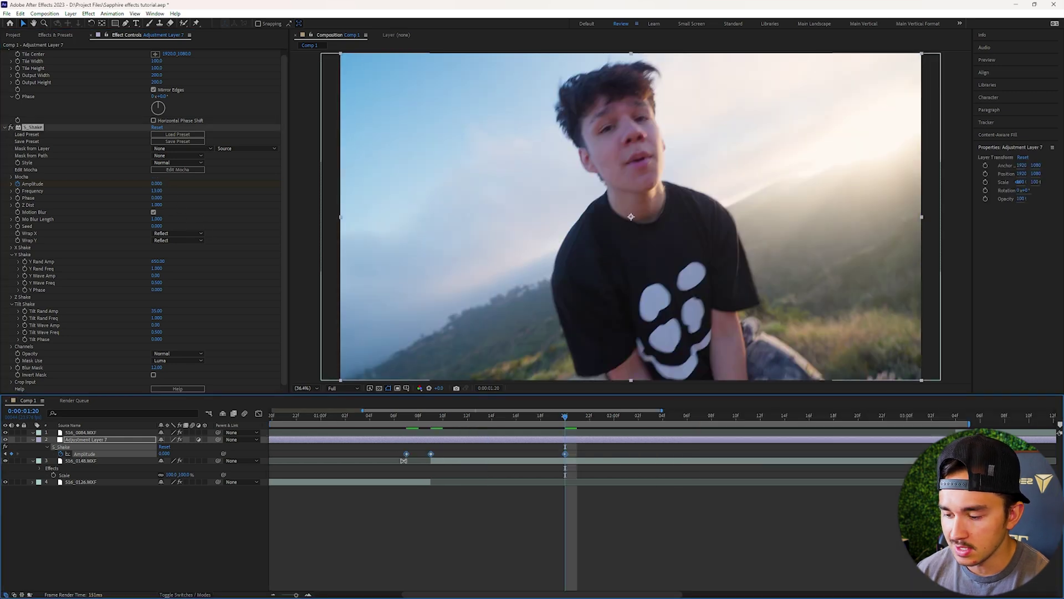
pyautogui.click(259, 415)
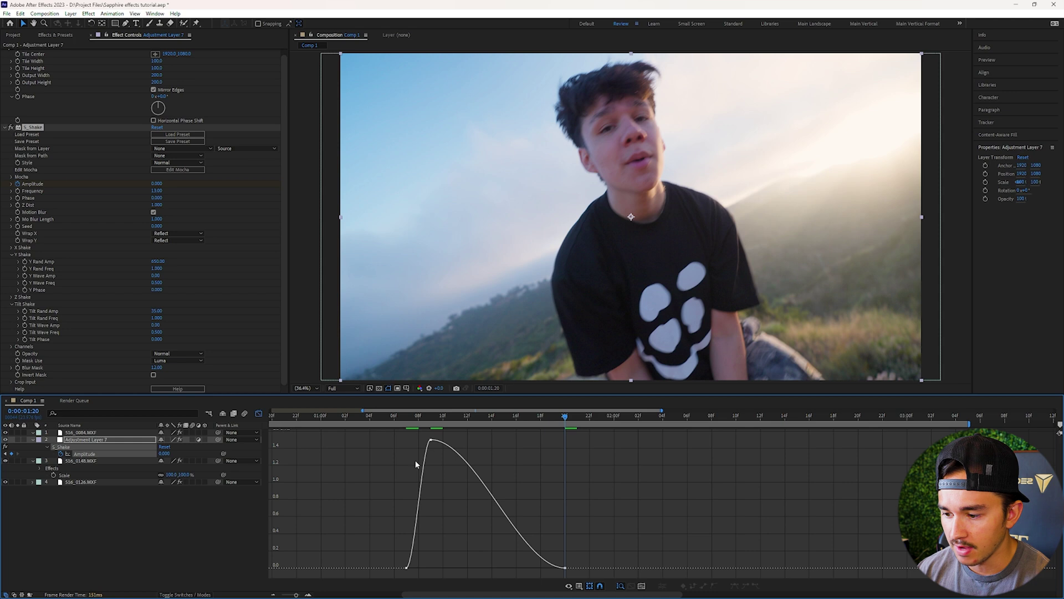
pyautogui.click(430, 442)
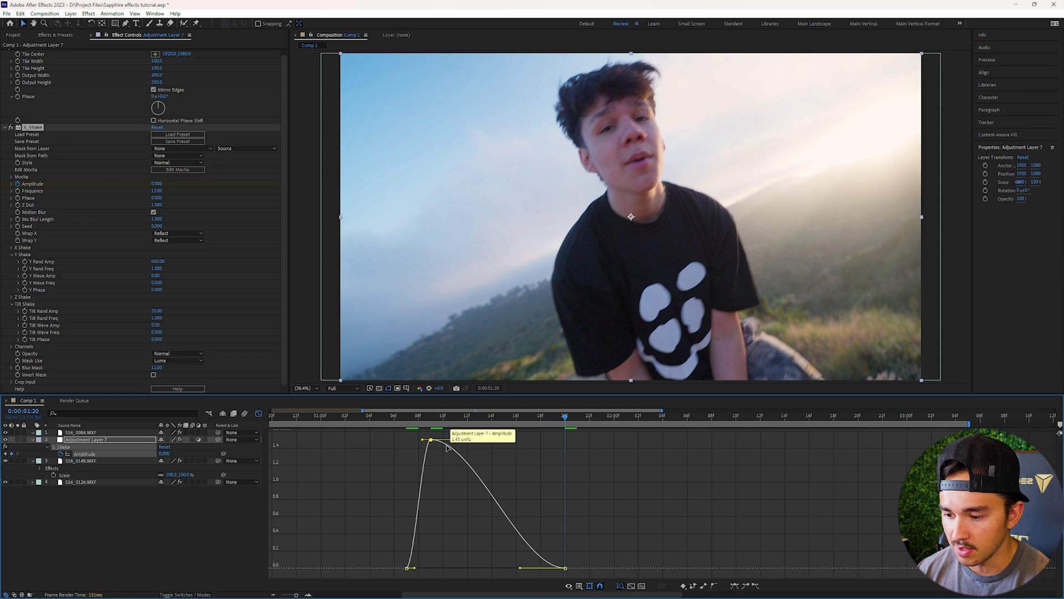
pyautogui.moveTo(476, 439); pyautogui.dragTo(451, 533)
pyautogui.click(490, 572)
pyautogui.hotkey('ctrl', 'a')
pyautogui.hotkey('shift', 'F3')
# Start keyframing the S_Shake Z Dist on Adjustment Layer 7 at 0:00:01:09 with a value of 0.7
pyautogui.press('j')
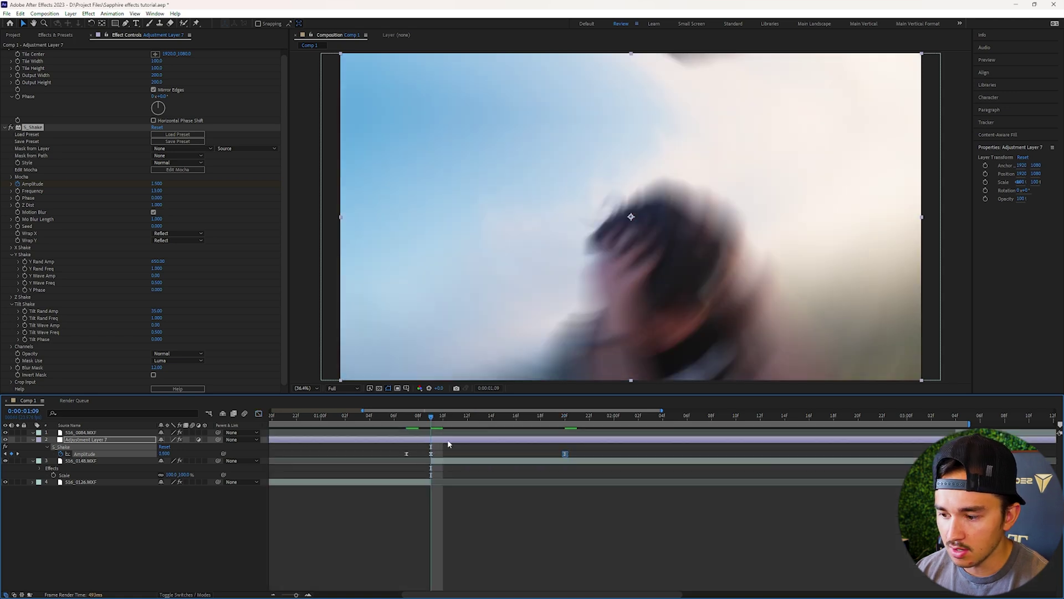
pyautogui.click(18, 208)
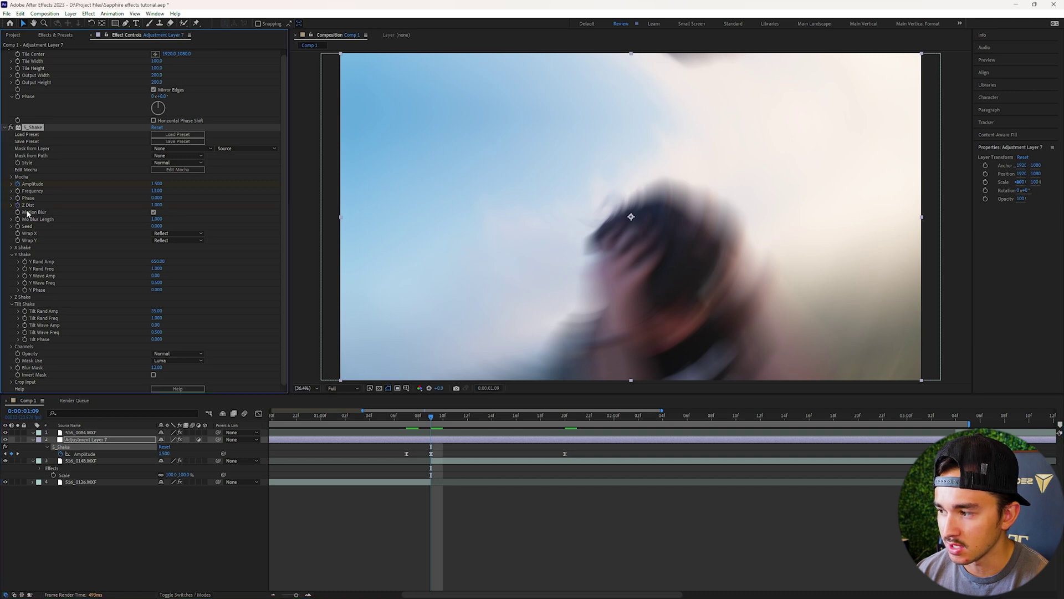
pyautogui.click(18, 205)
pyautogui.press('u')
pyautogui.press('u')
pyautogui.click(158, 204)
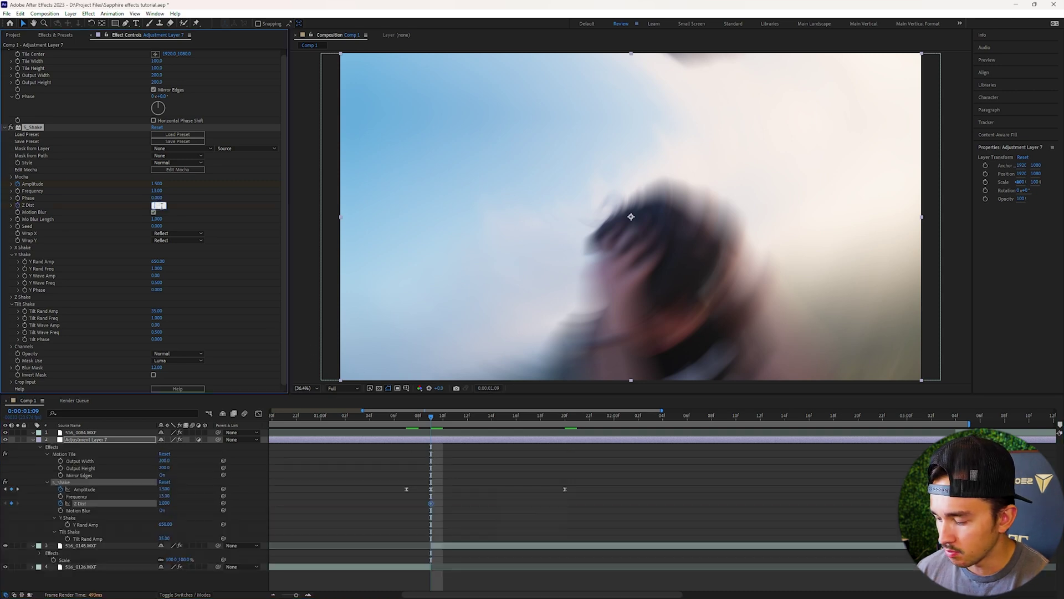
pyautogui.write('0.7')
pyautogui.press('Return')
# Keyframe the S_Shake Z Dist at 1 at both 0:00:01:07 and 0:00:01:20
pyautogui.click(413, 417)
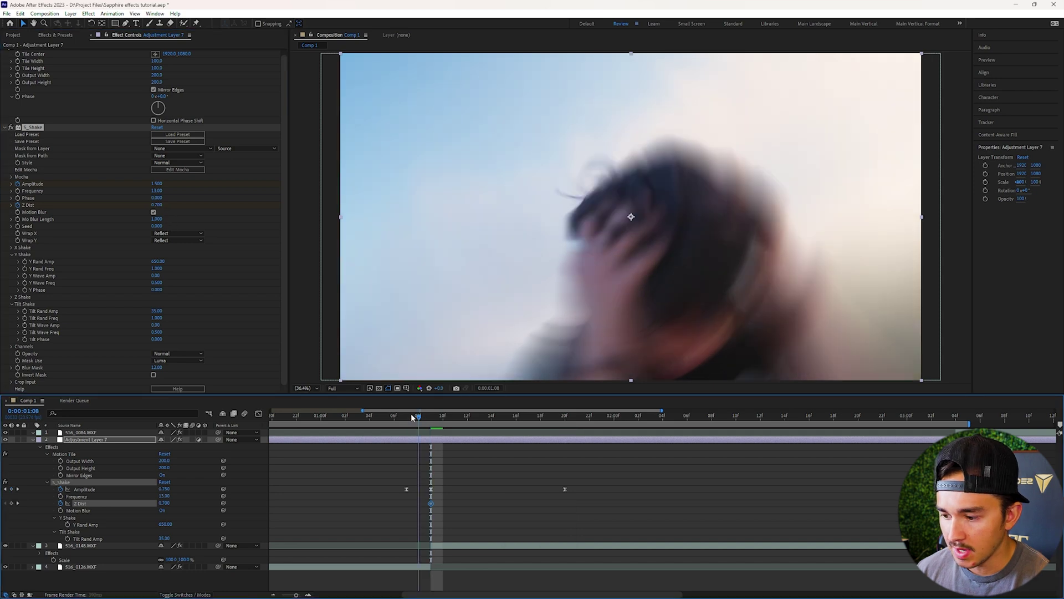
pyautogui.click(408, 416)
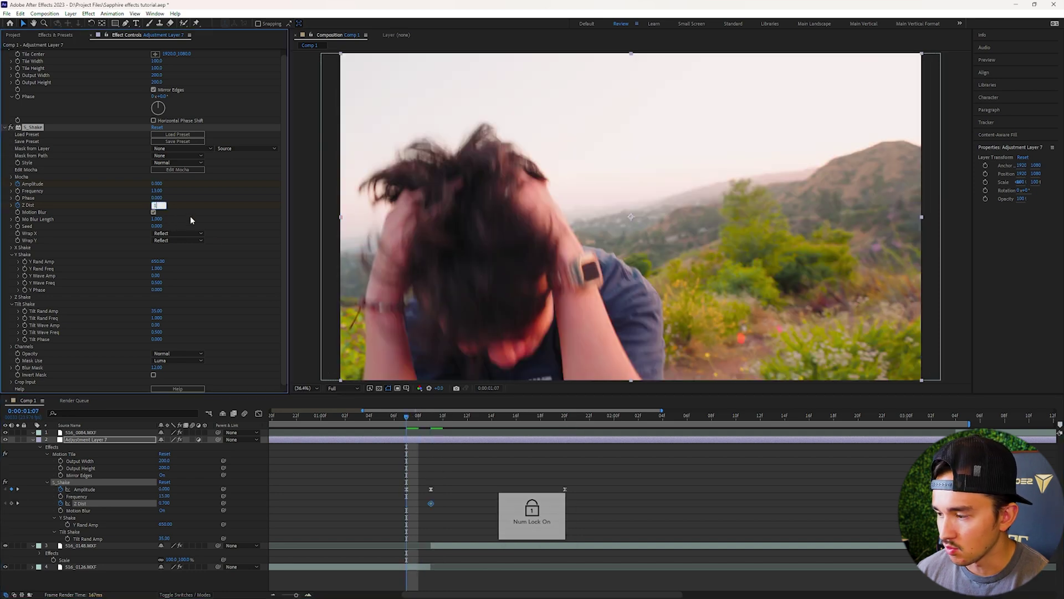
pyautogui.press('k')
pyautogui.click(154, 205)
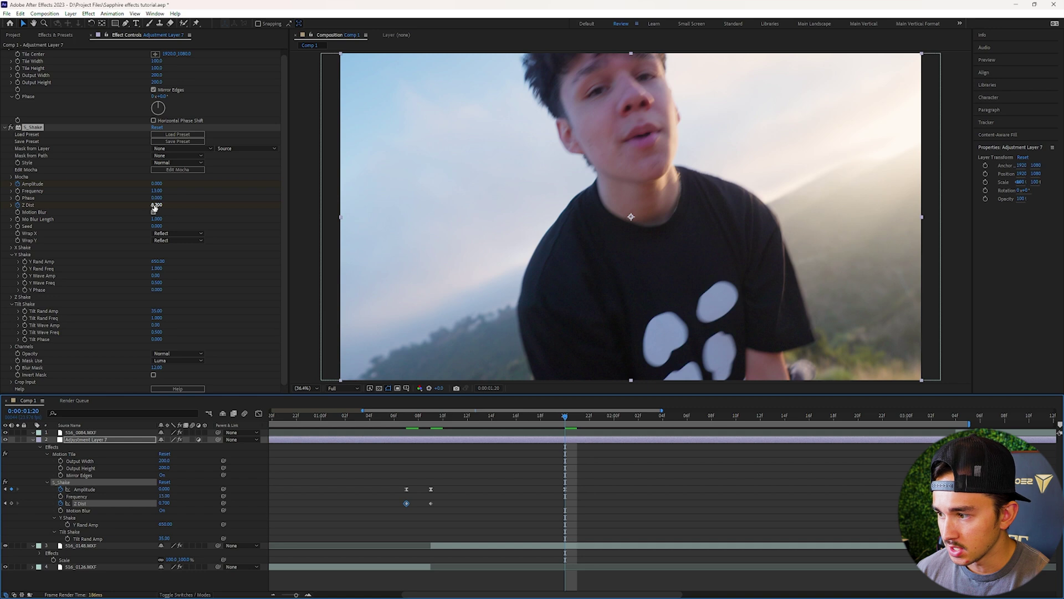
pyautogui.write('1')
pyautogui.press('Num_Lock')
pyautogui.press('Return')
# Ease the three Z Dist keyframes and reshape their graph curve so the value recovers steeply after the dip and settles gently
pyautogui.moveTo(584, 503); pyautogui.dragTo(392, 506)
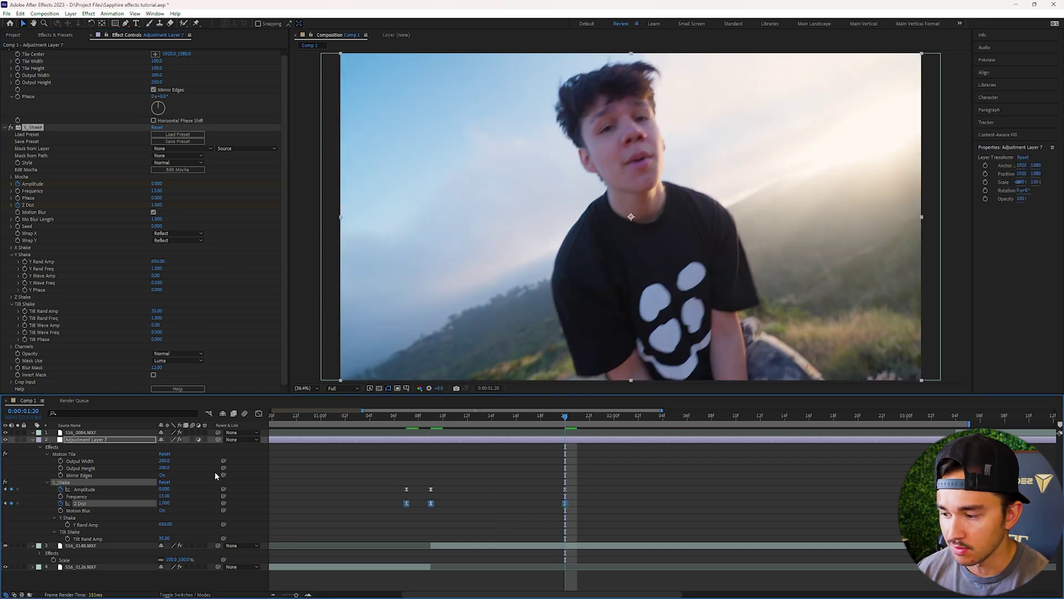
pyautogui.click(258, 413)
pyautogui.click(407, 440)
pyautogui.click(431, 568)
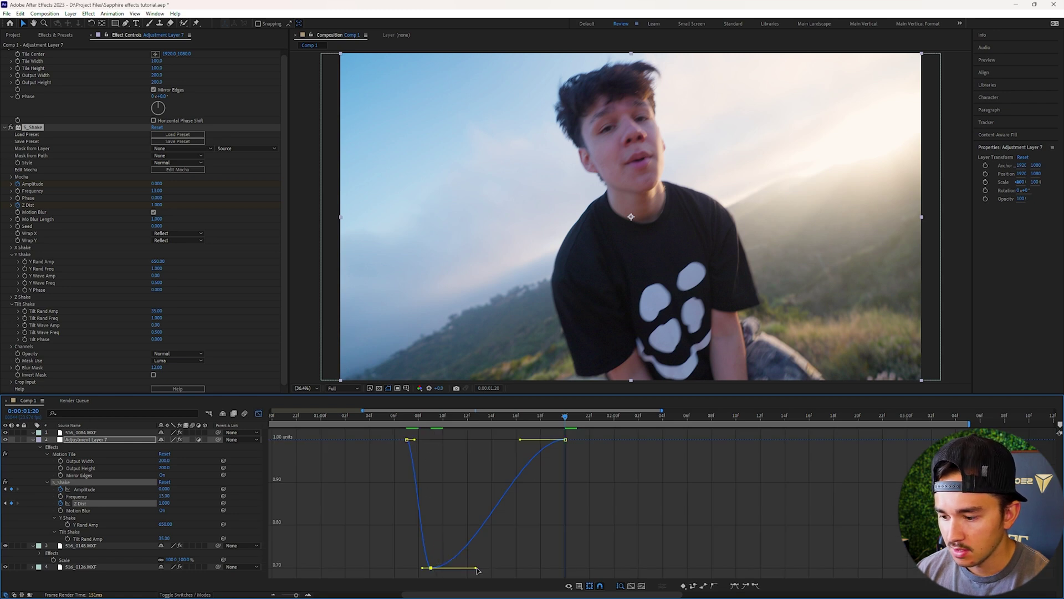
pyautogui.moveTo(473, 565); pyautogui.dragTo(446, 464)
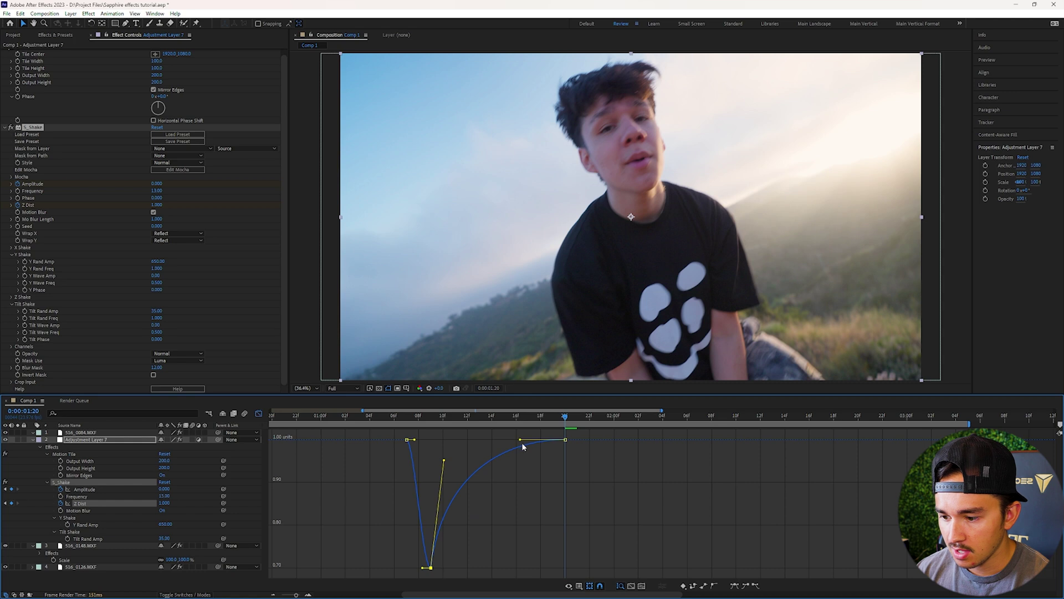
pyautogui.moveTo(521, 442); pyautogui.dragTo(475, 450)
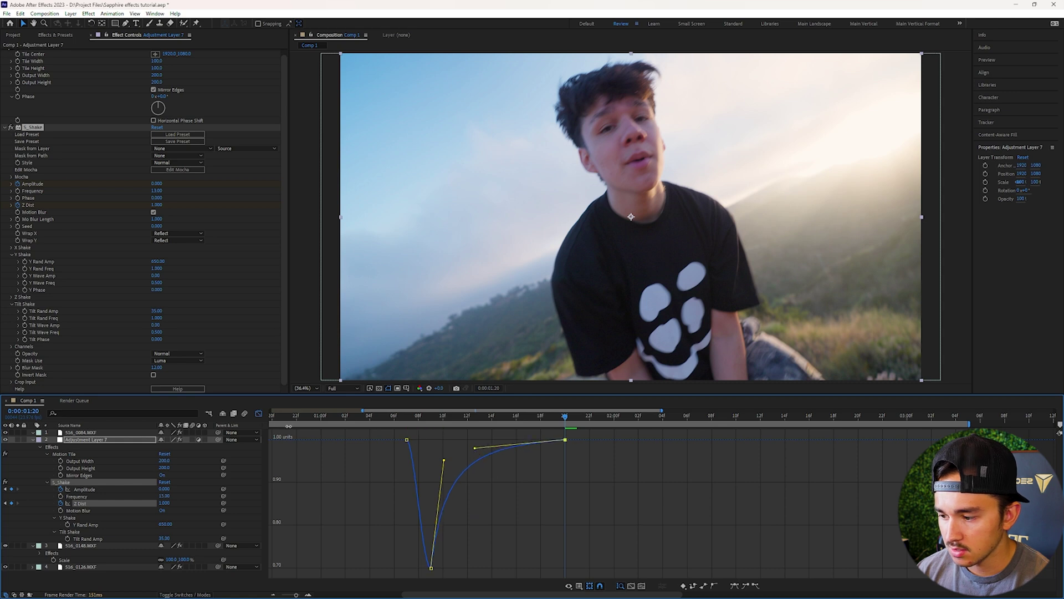
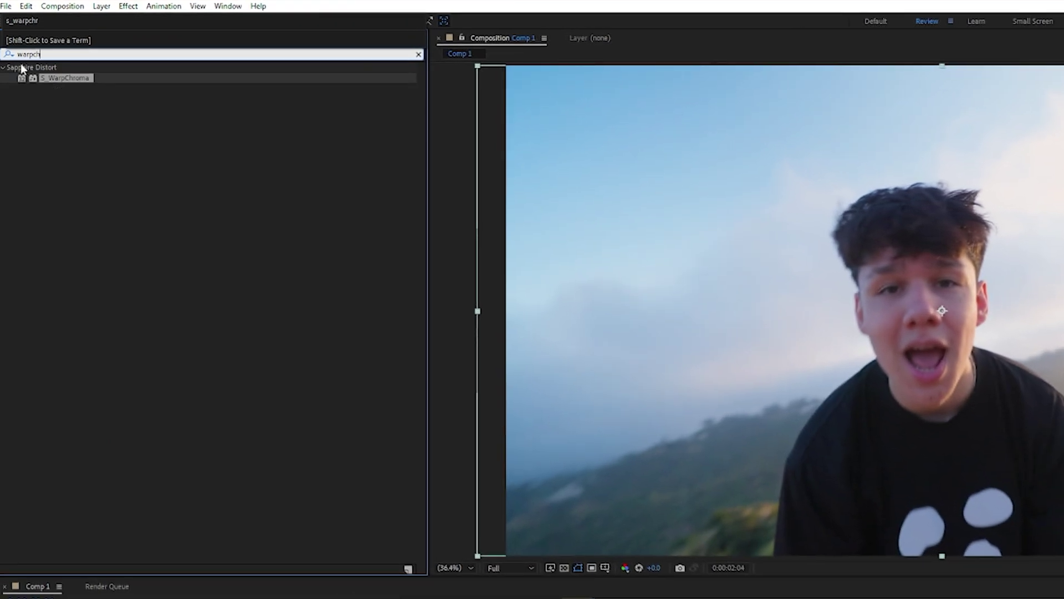
# Apply S_WarpChroma to the S16_0148.MXF clip and enter a new From Z Dist value
pyautogui.moveTo(67, 77); pyautogui.dragTo(473, 435)
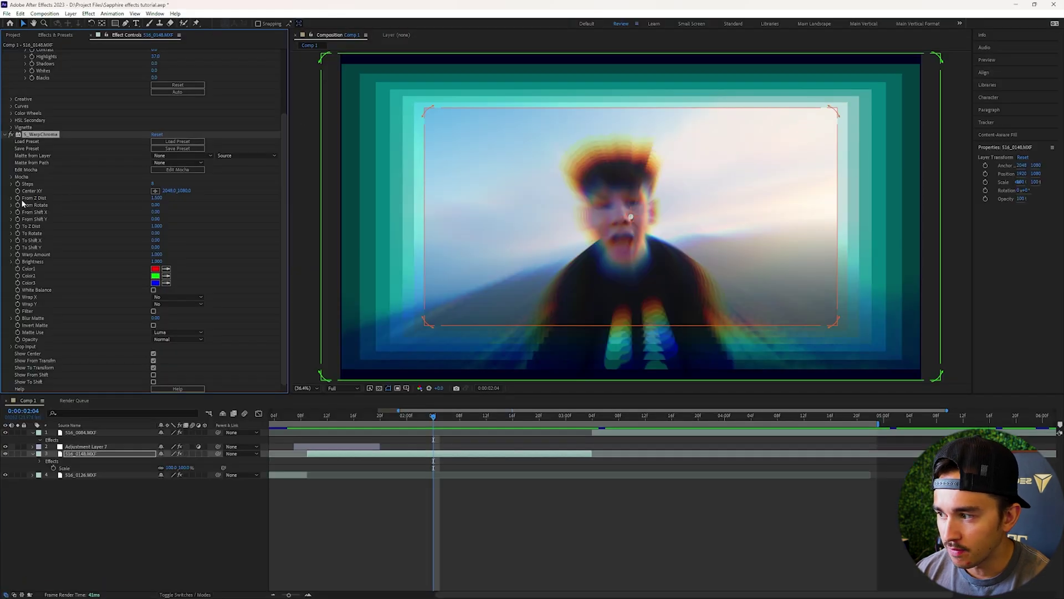
pyautogui.press('Num_Lock')
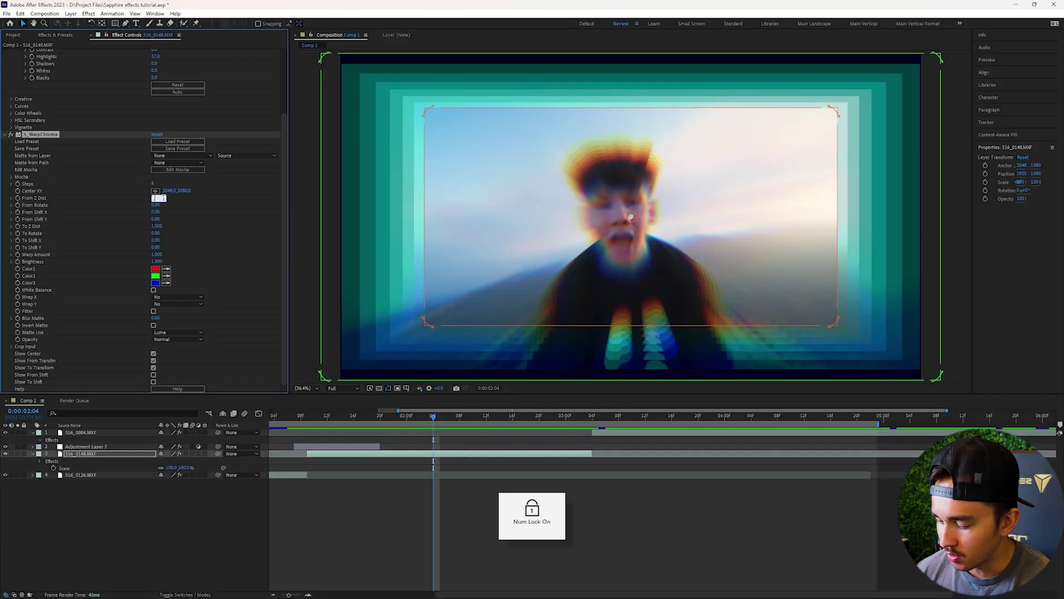
pyautogui.press('Return')
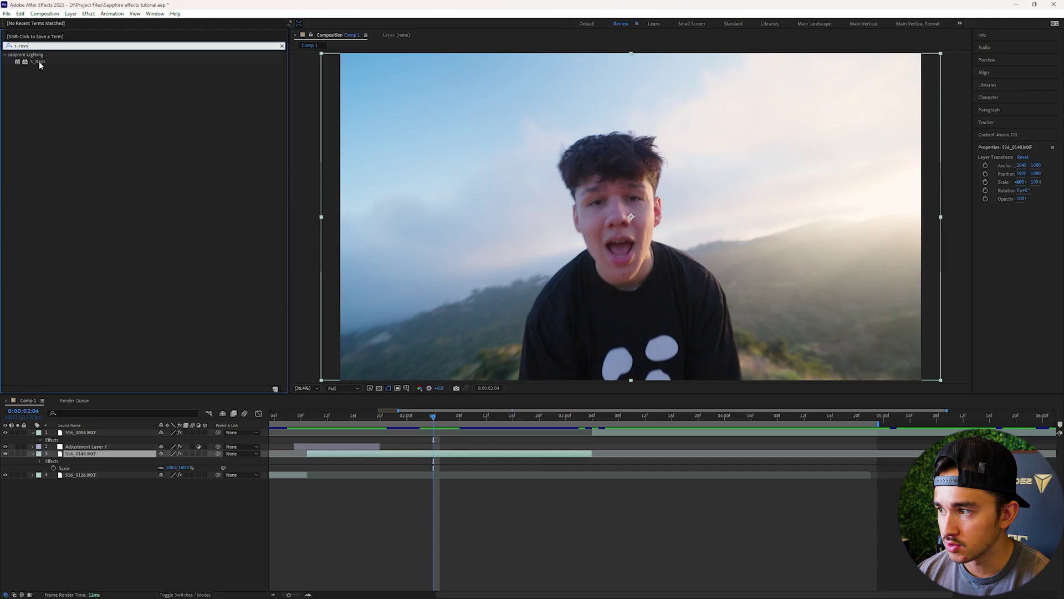
# Apply S_Rays to S16_0148.MXF with its center near the frame's right edge, Rays Length about 0.52 and Rays Brightness 1.10
pyautogui.moveTo(35, 59); pyautogui.dragTo(429, 453)
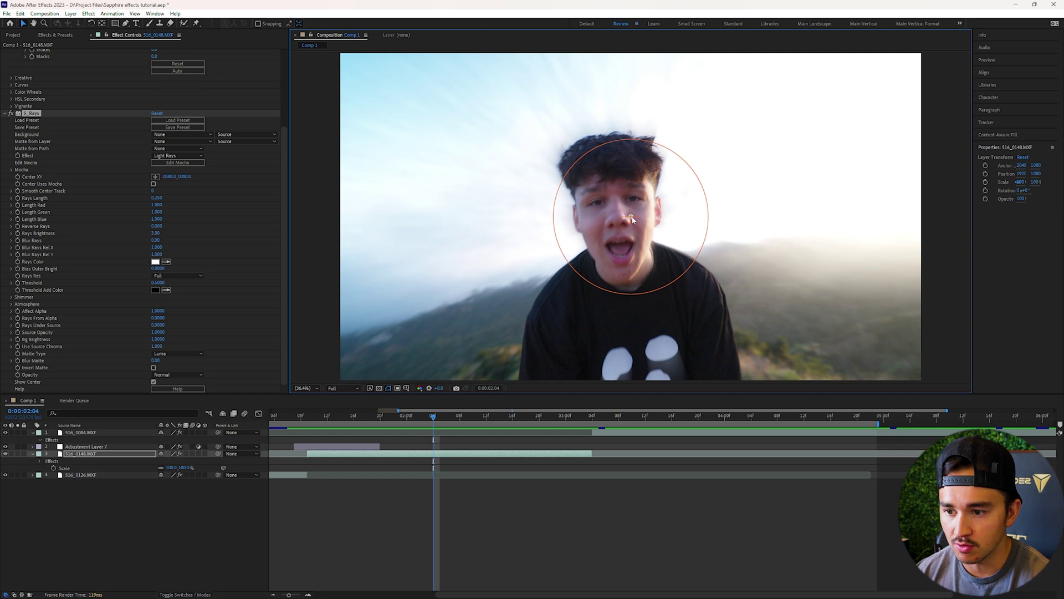
pyautogui.moveTo(632, 218); pyautogui.dragTo(909, 211)
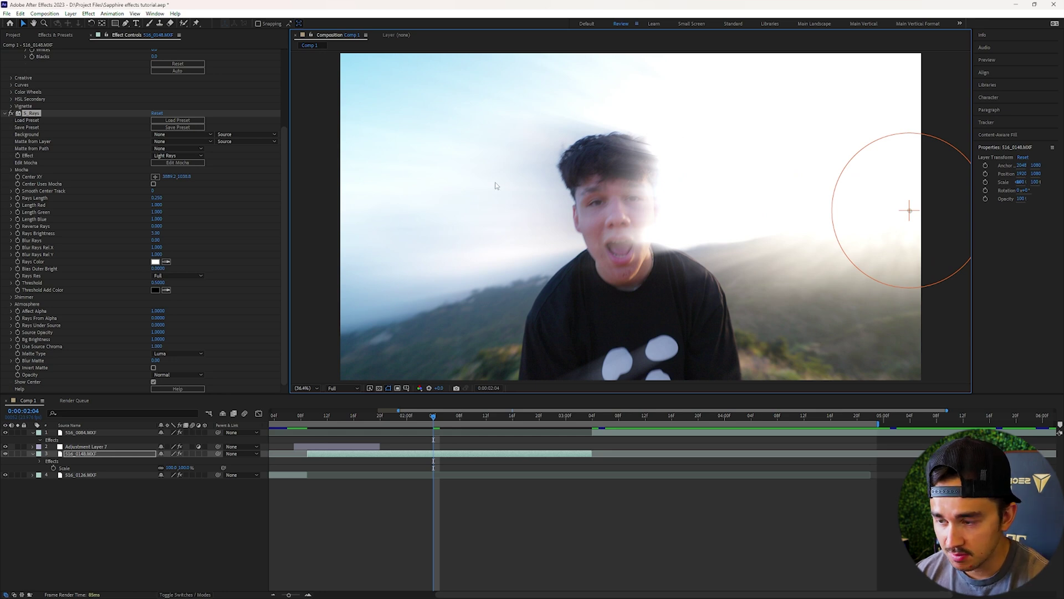
pyautogui.moveTo(158, 200); pyautogui.dragTo(167, 197)
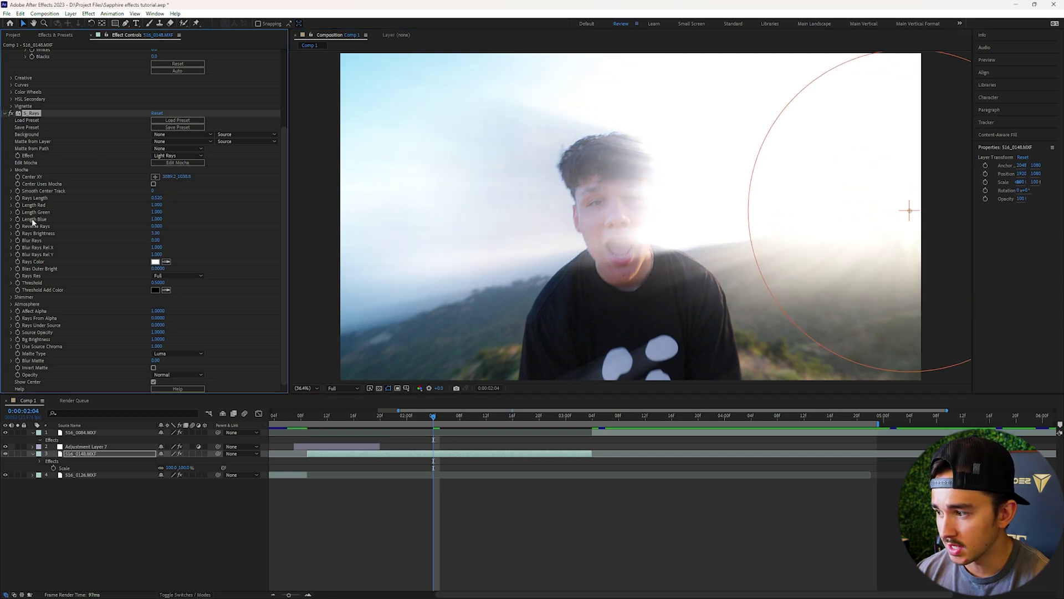
pyautogui.moveTo(153, 235); pyautogui.dragTo(151, 235)
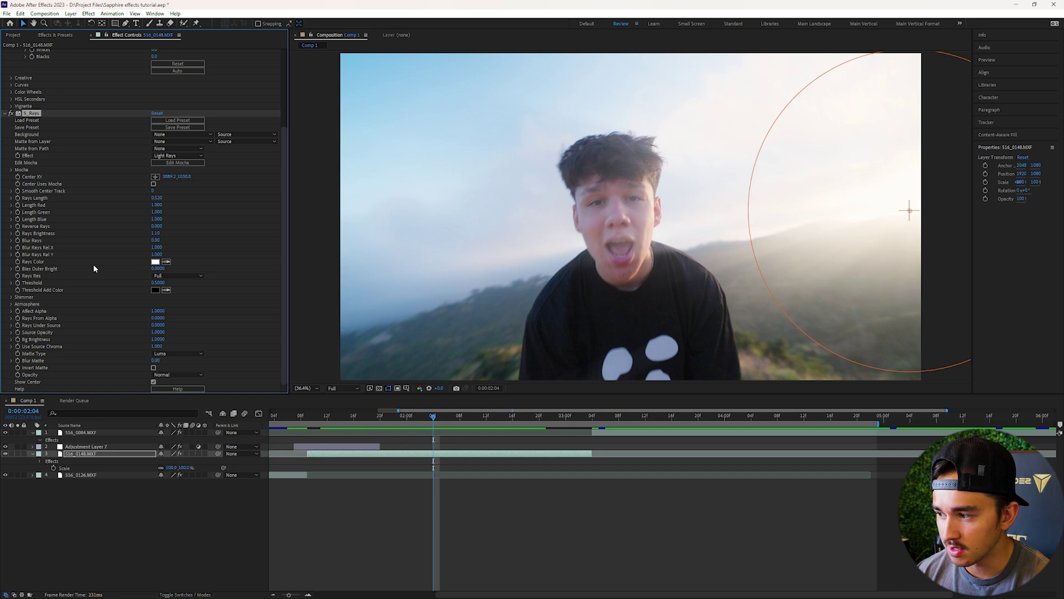
# Set the S_Rays color to a warm golden yellow
pyautogui.click(156, 262)
pyautogui.moveTo(555, 294); pyautogui.dragTo(552, 338)
pyautogui.moveTo(460, 245); pyautogui.dragTo(487, 239)
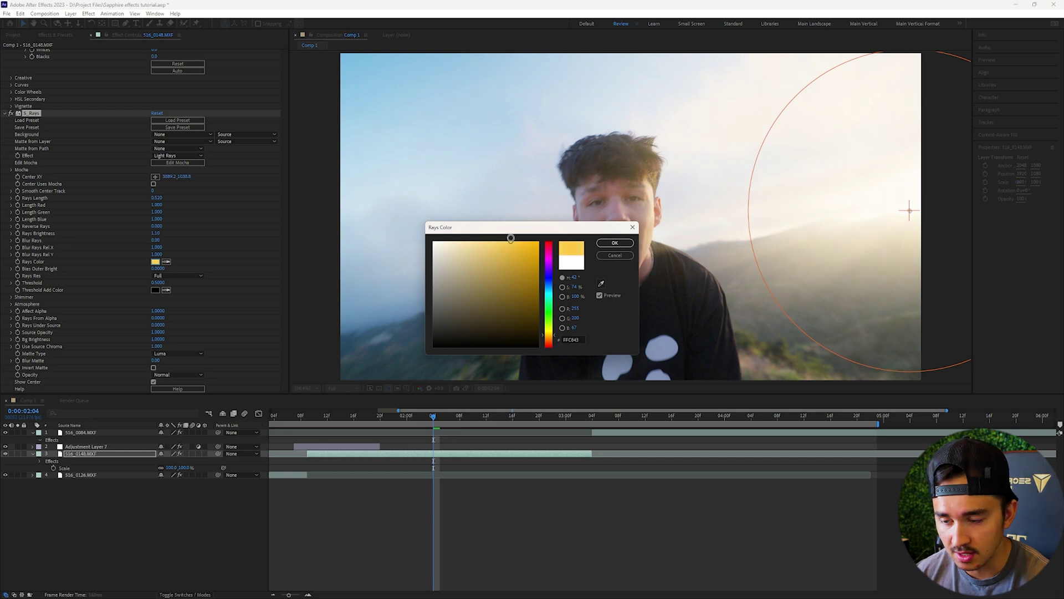
pyautogui.click(615, 243)
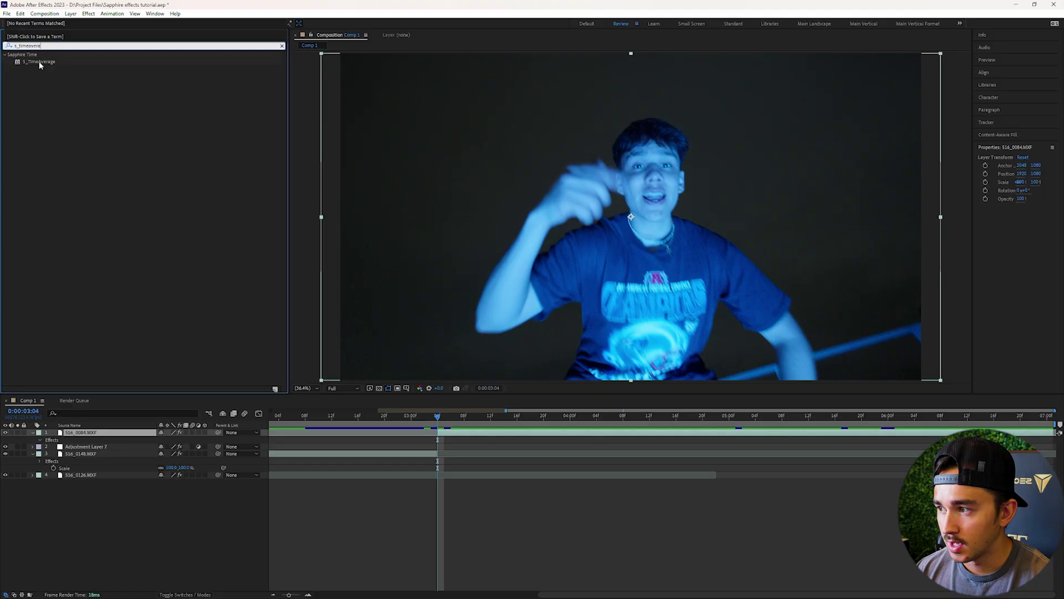
# Apply S_TimeAverage to the S16_0084.MXF clip and preview it from 0:00:03:04
pyautogui.moveTo(43, 62); pyautogui.dragTo(447, 436)
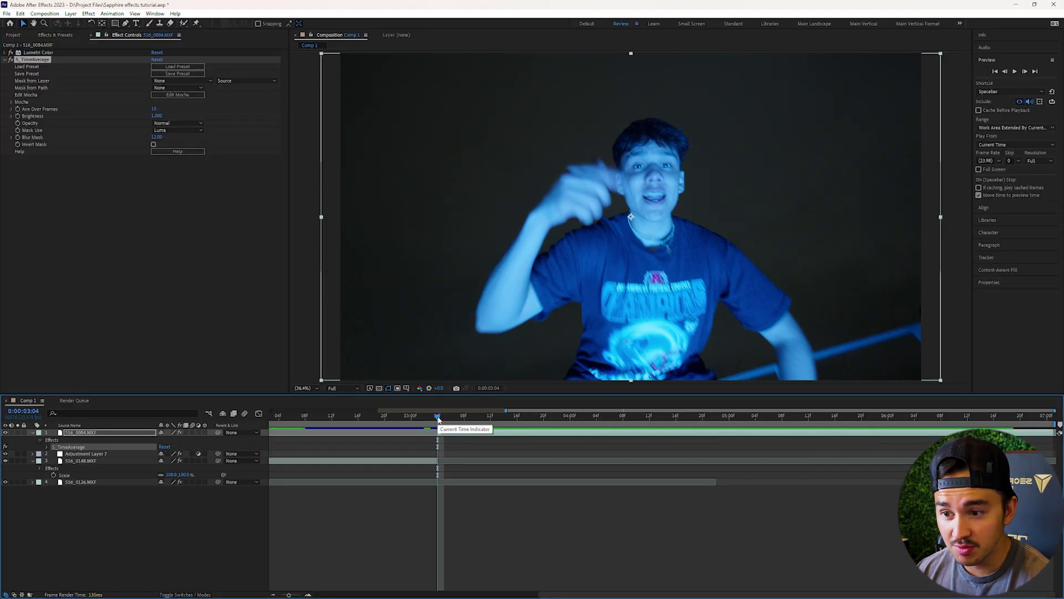
pyautogui.press('space')
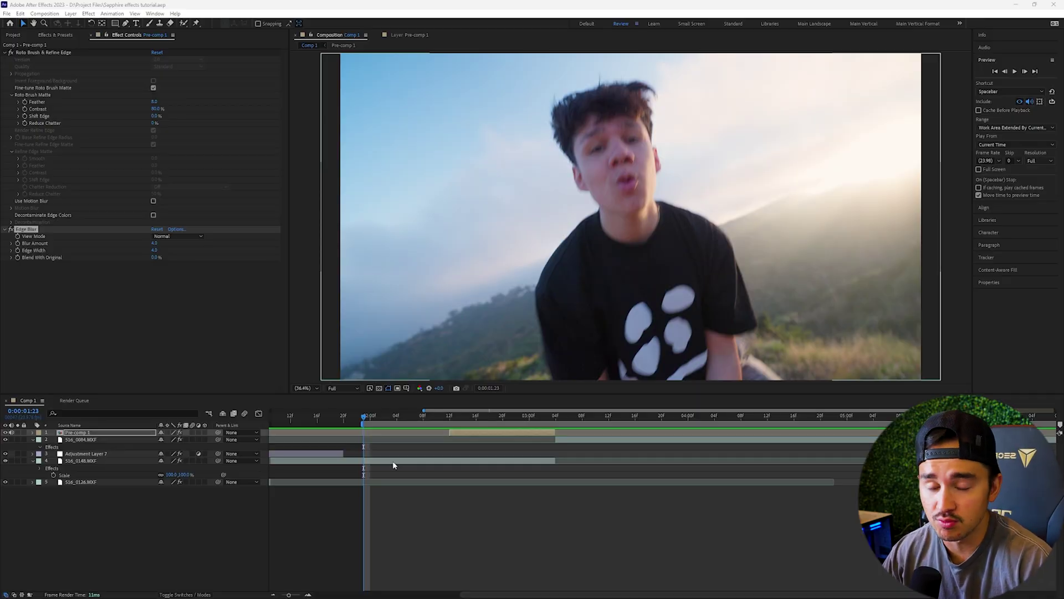
# Preview the composition from 0:00:01:23 and scrub through the rotoscoped cutout in Pre-comp 1
pyautogui.click(364, 419)
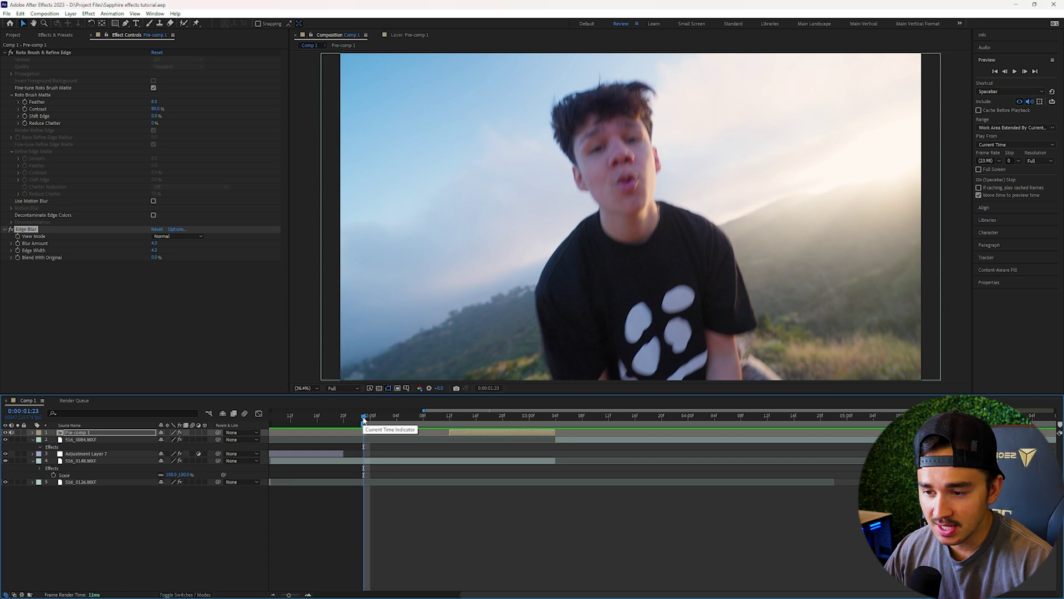
pyautogui.press('space')
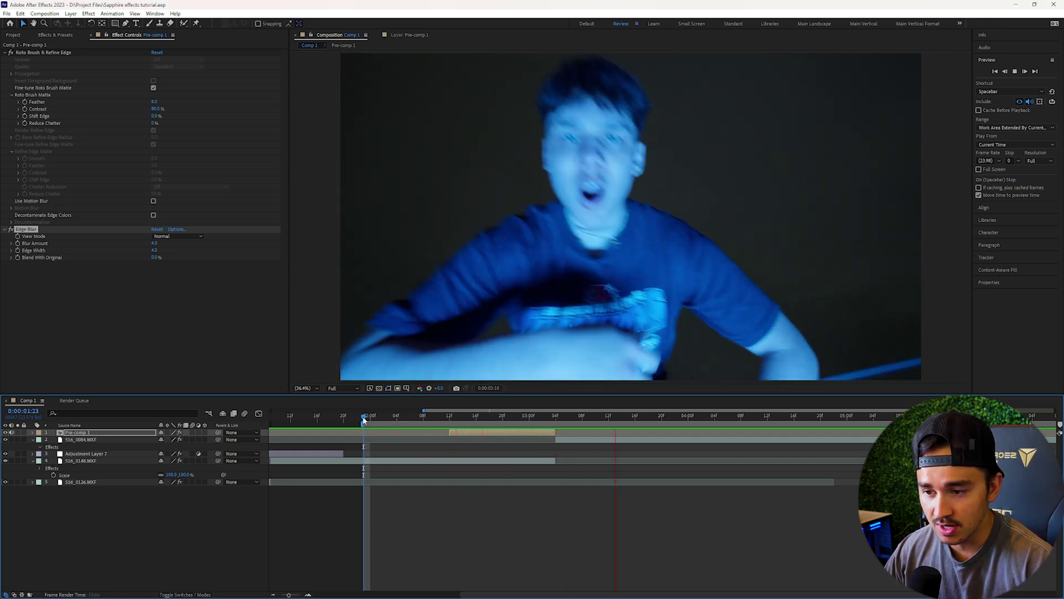
pyautogui.moveTo(365, 420); pyautogui.dragTo(470, 421)
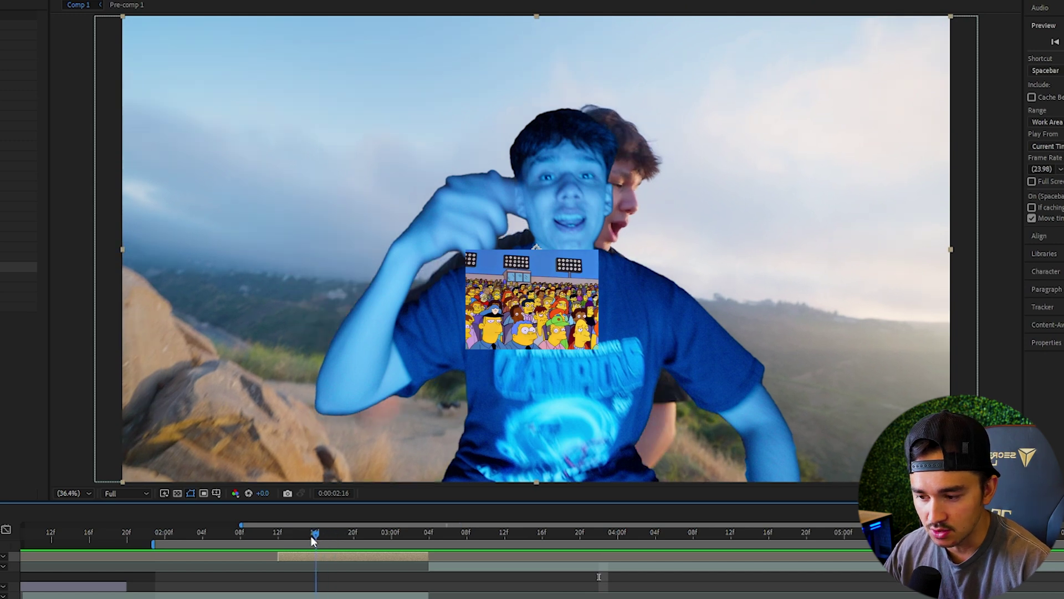
# Apply S_BlurMoCurves to Pre-comp 1 and keyframe Z Dist at 3 and Shift Y at about 3850 at 0:00:02:12
pyautogui.moveTo(312, 540); pyautogui.dragTo(277, 537)
pyautogui.moveTo(49, 62); pyautogui.dragTo(469, 438)
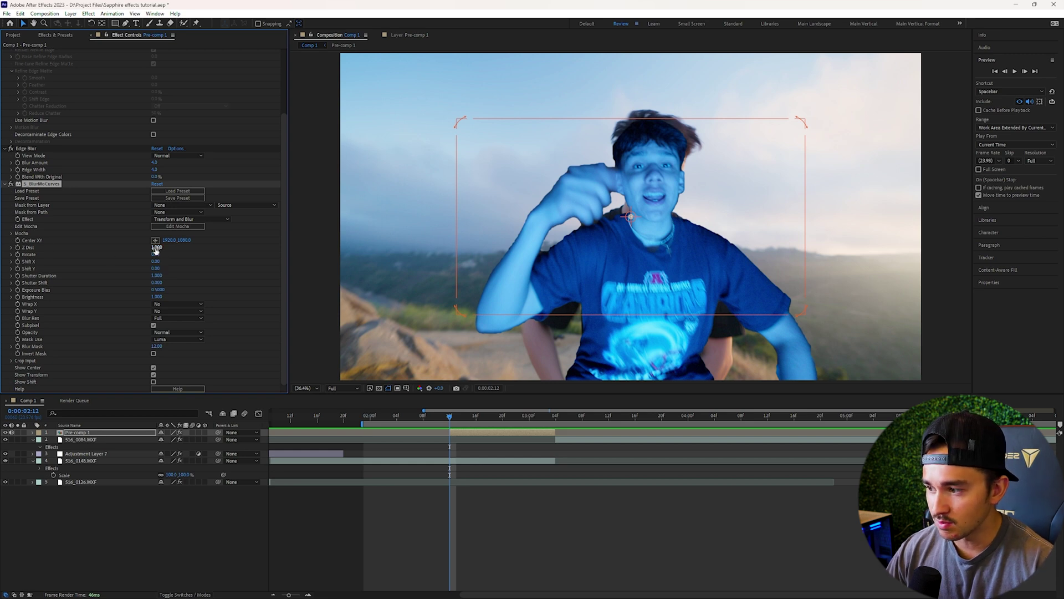
pyautogui.moveTo(148, 250); pyautogui.dragTo(235, 244)
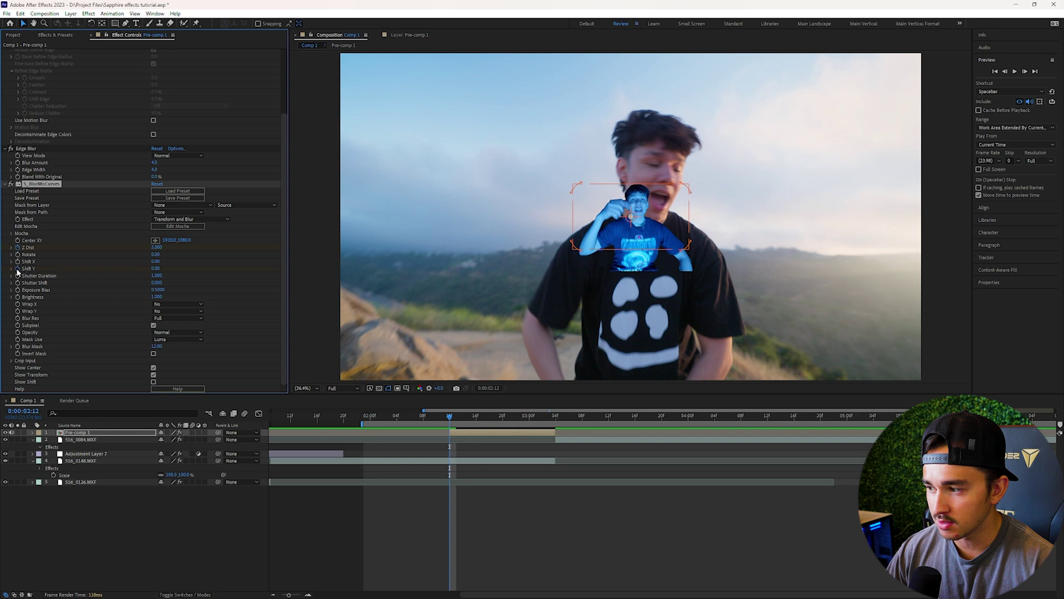
pyautogui.moveTo(155, 268); pyautogui.dragTo(294, 250)
pyautogui.press('u')
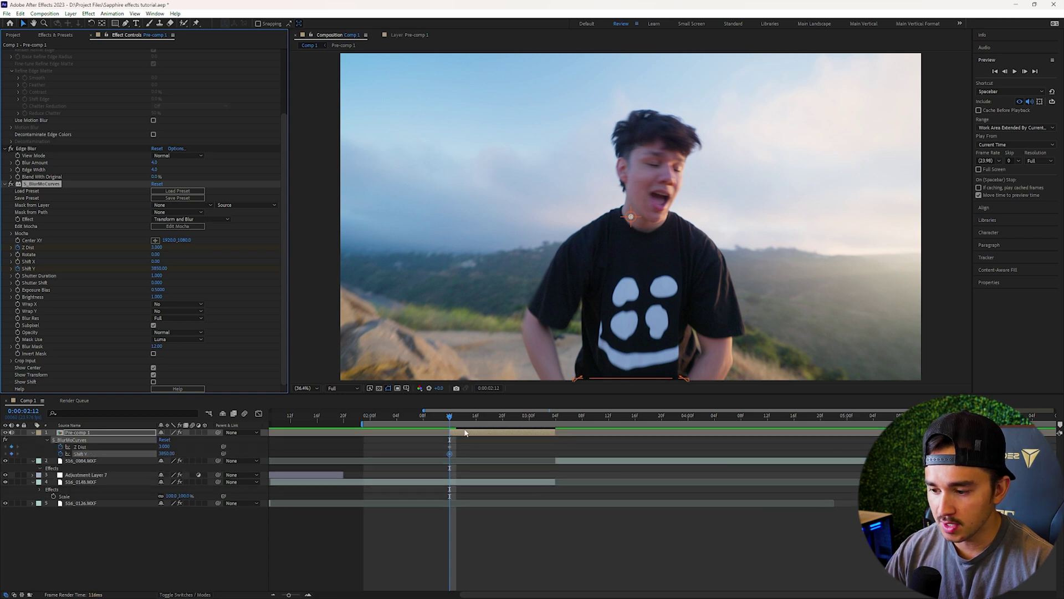
# Keyframe the S_BlurMoCurves Shift Y at 0 and Z Dist at 1 at 0:00:03:03
pyautogui.moveTo(457, 417); pyautogui.dragTo(549, 417)
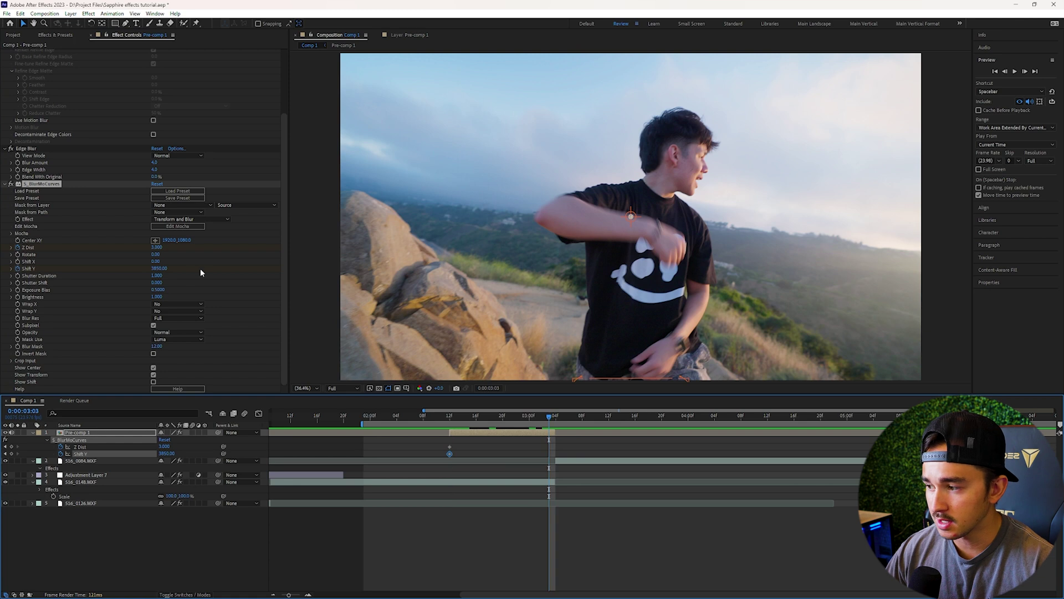
pyautogui.press('Num_Lock')
pyautogui.write('0')
pyautogui.press('Return')
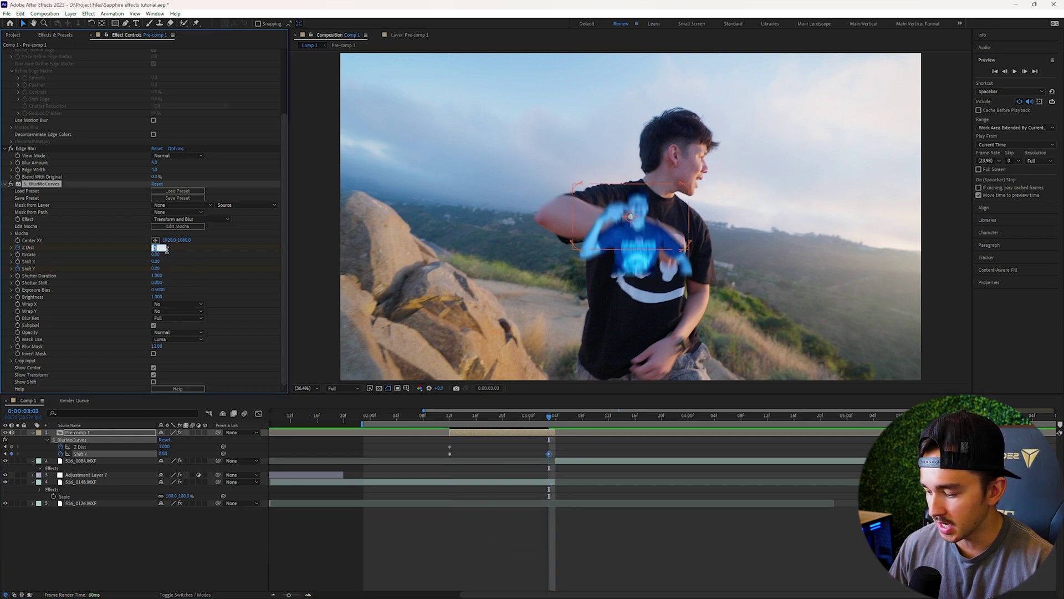
pyautogui.press('Num_Lock')
pyautogui.write('1')
pyautogui.press('Return')
# Scrub and play back the Pre-comp 1 transition to check the S_BlurMoCurves animation
pyautogui.click(496, 417)
pyautogui.moveTo(497, 418); pyautogui.dragTo(533, 416)
pyautogui.press('space')
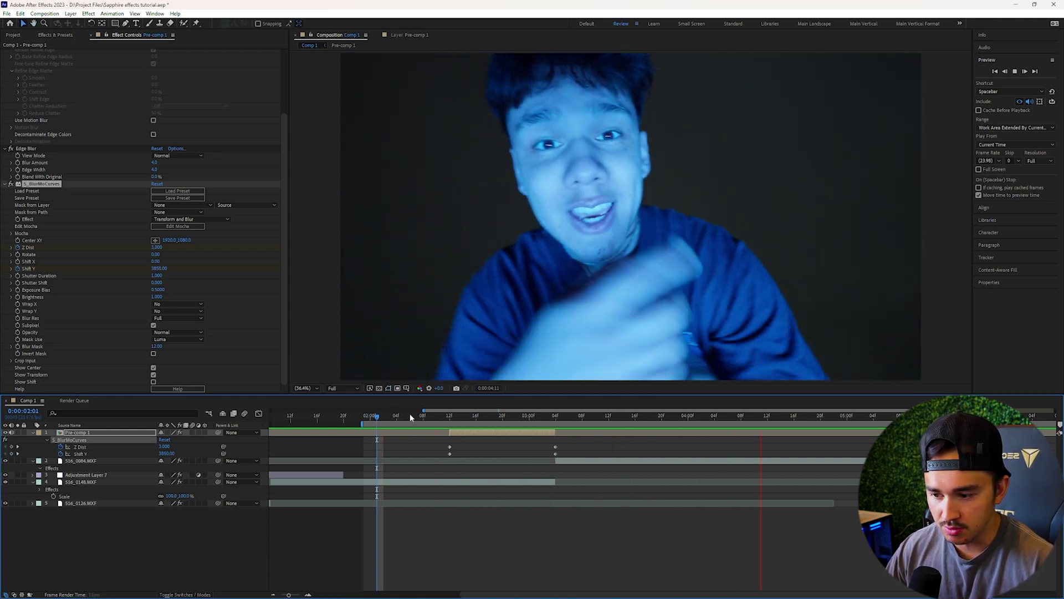
pyautogui.moveTo(487, 417); pyautogui.dragTo(376, 421)
pyautogui.click(474, 434)
pyautogui.press('space')
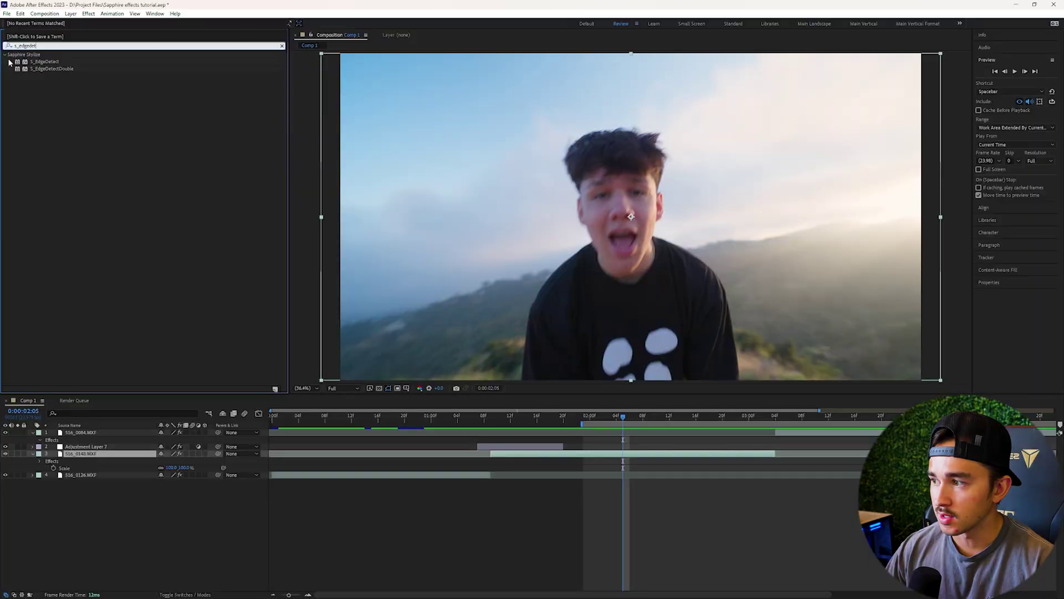
# Apply S_EdgeDetect to the S16_0148.MXF clip, try an Edge Smooth of 17.38, and undo that change
pyautogui.moveTo(38, 62); pyautogui.dragTo(110, 454)
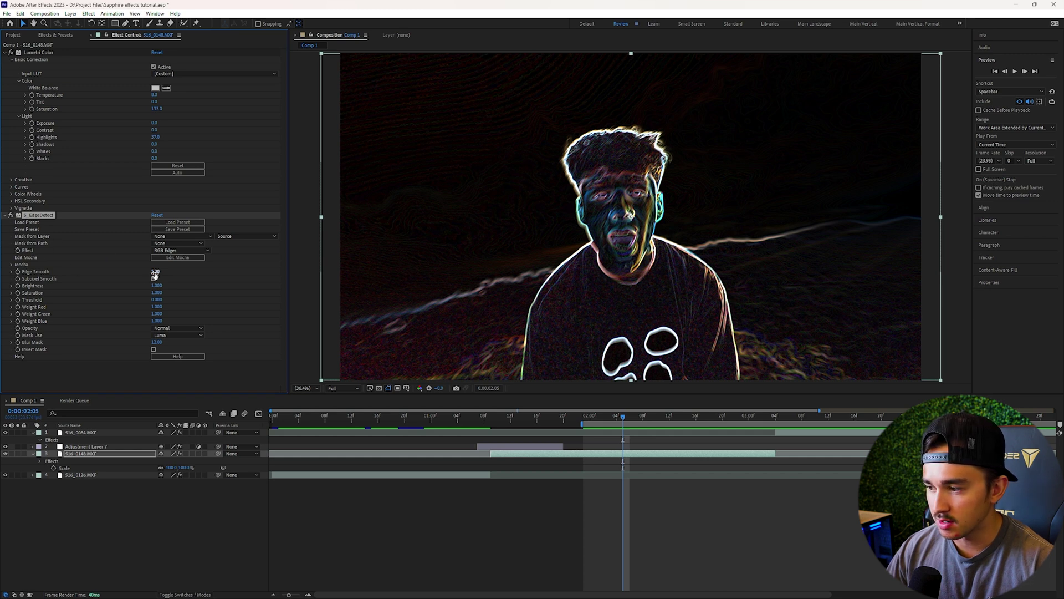
pyautogui.moveTo(158, 271); pyautogui.dragTo(159, 273)
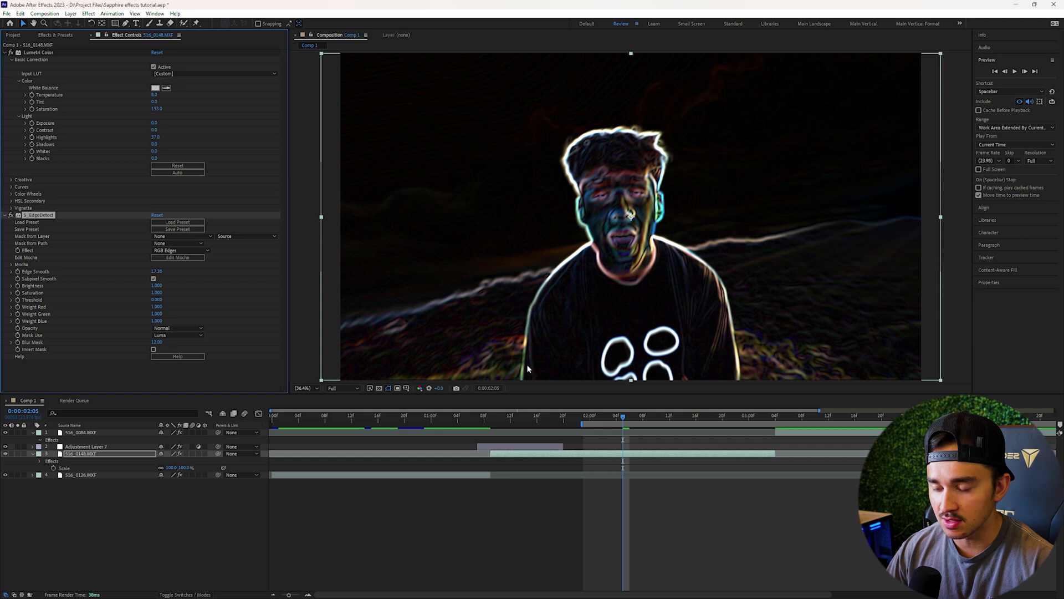
pyautogui.hotkey('ctrl', 'z')
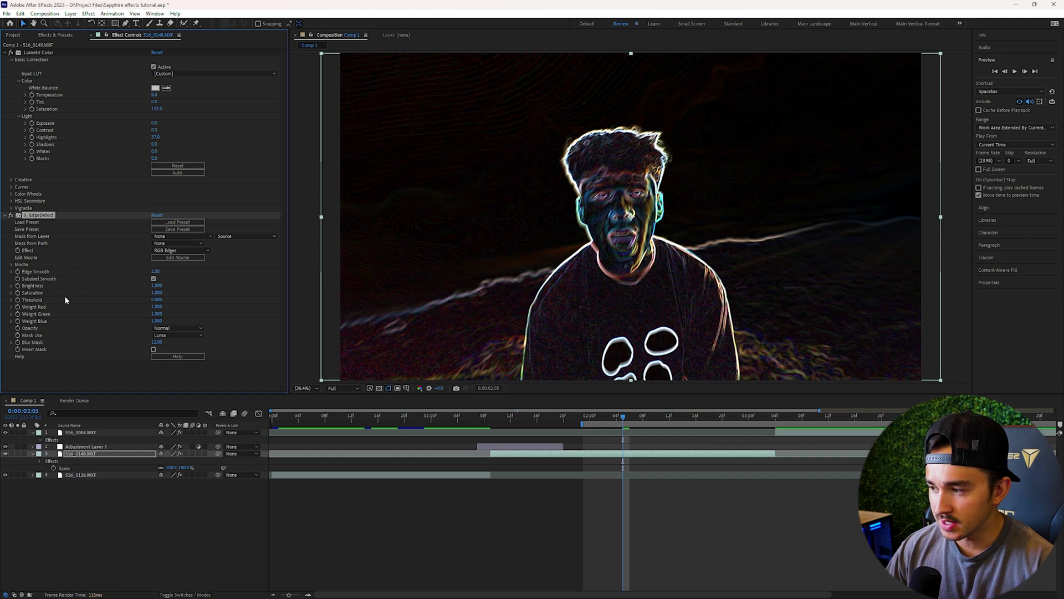
# Set the S_EdgeDetect Saturation to 1.91 and its Brightness to 2 on the S16_0148.MXF clip
pyautogui.moveTo(172, 292); pyautogui.dragTo(191, 290)
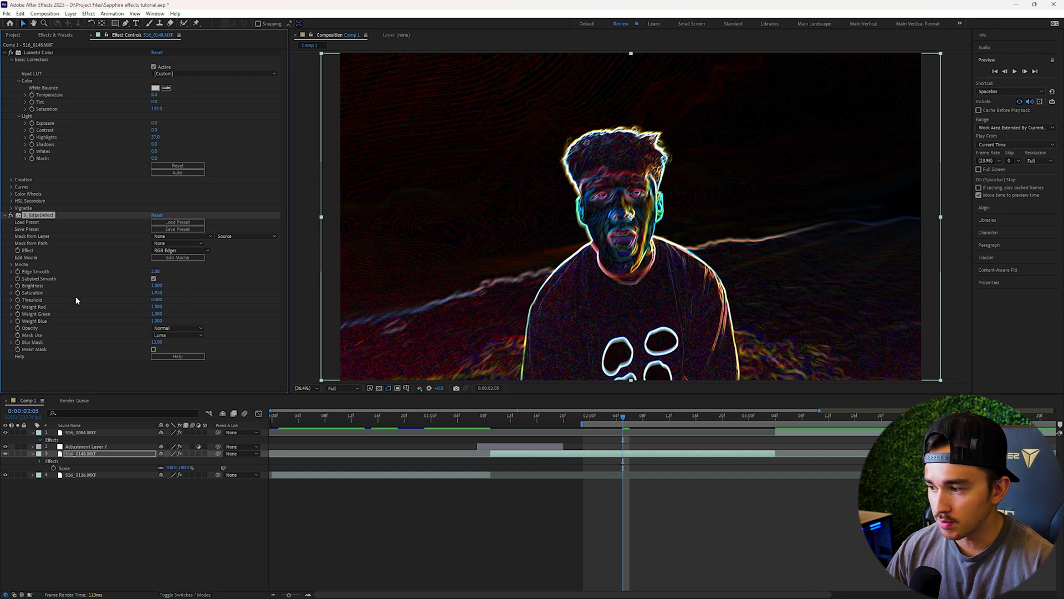
pyautogui.write('2')
pyautogui.press('Return')
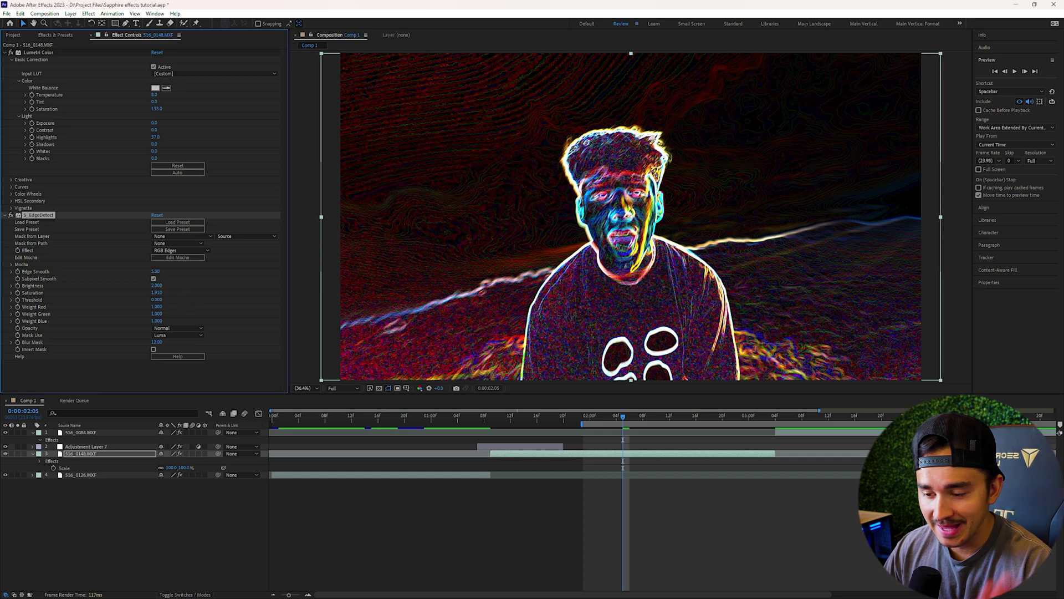
# Apply S_Glow to the S16_0148.MXF clip and raise the glow's Brightness to about 2.2
pyautogui.click(54, 36)
pyautogui.click(54, 45)
pyautogui.write('s')
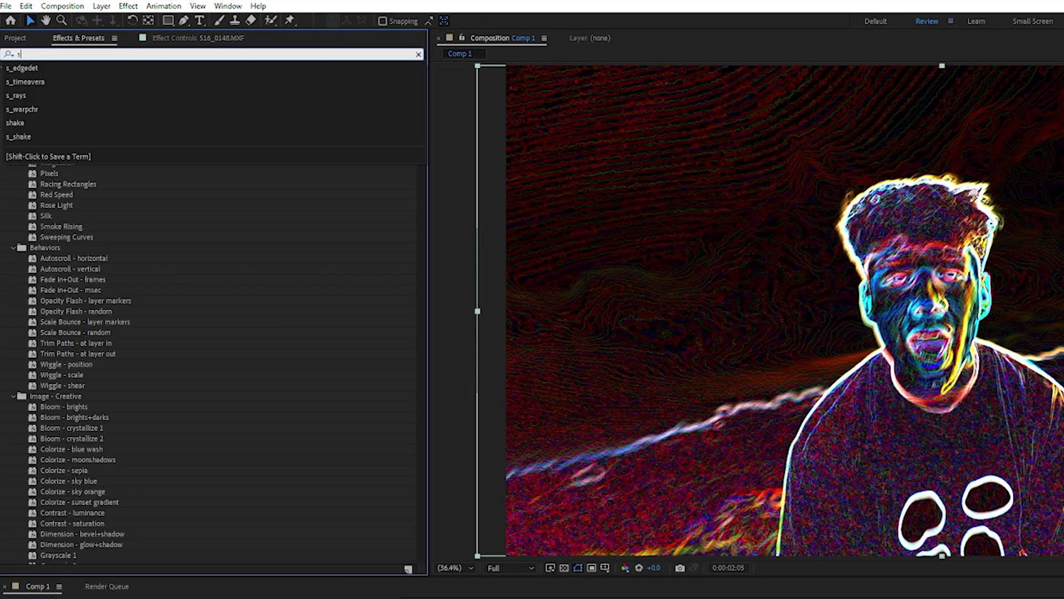
pyautogui.write('_glow')
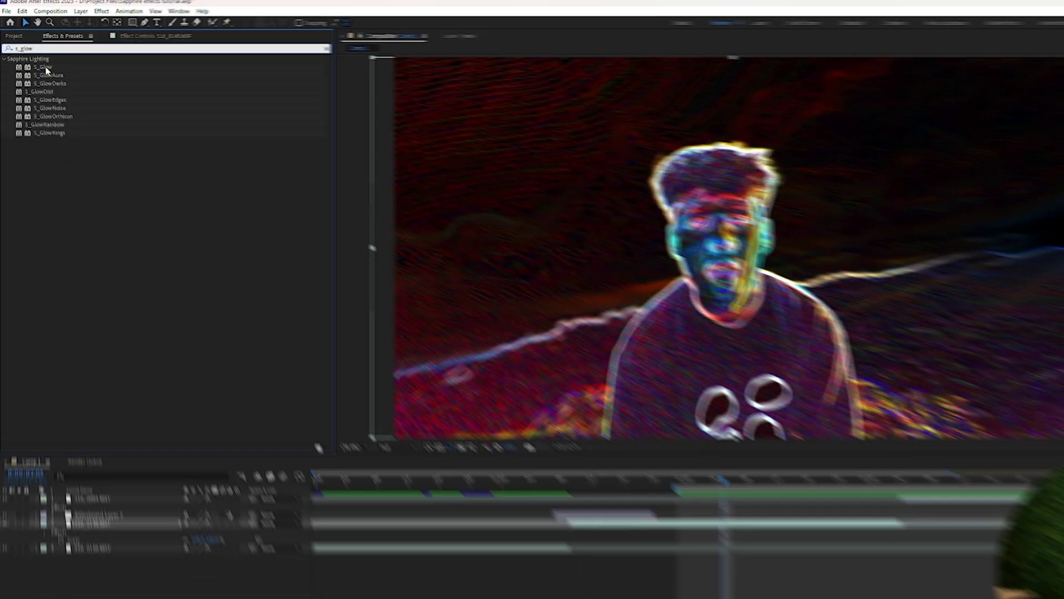
pyautogui.moveTo(53, 78); pyautogui.dragTo(948, 598)
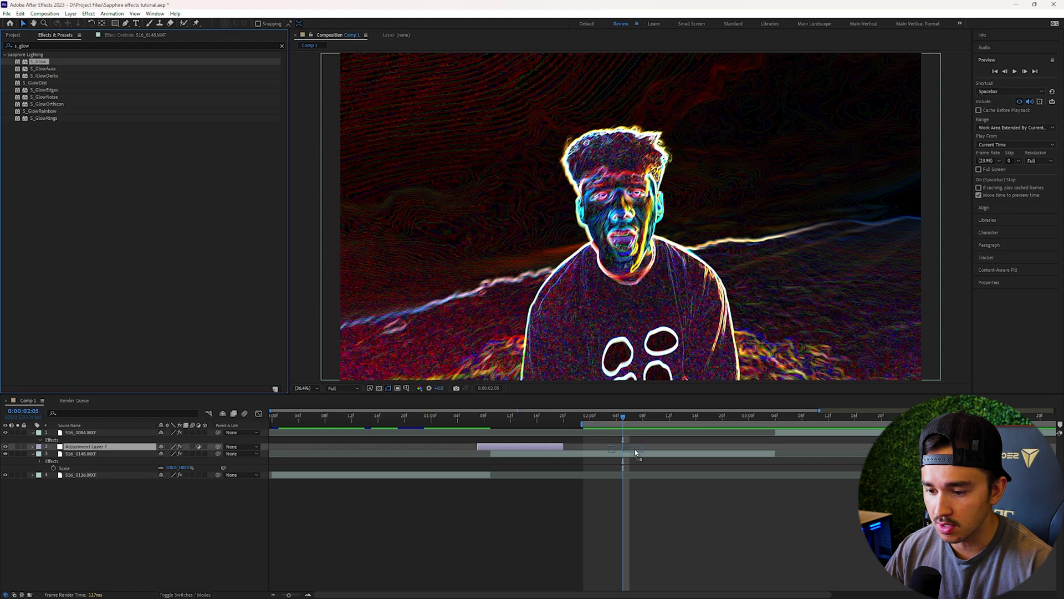
pyautogui.moveTo(635, 449); pyautogui.dragTo(635, 452)
pyautogui.moveTo(161, 240); pyautogui.dragTo(162, 207)
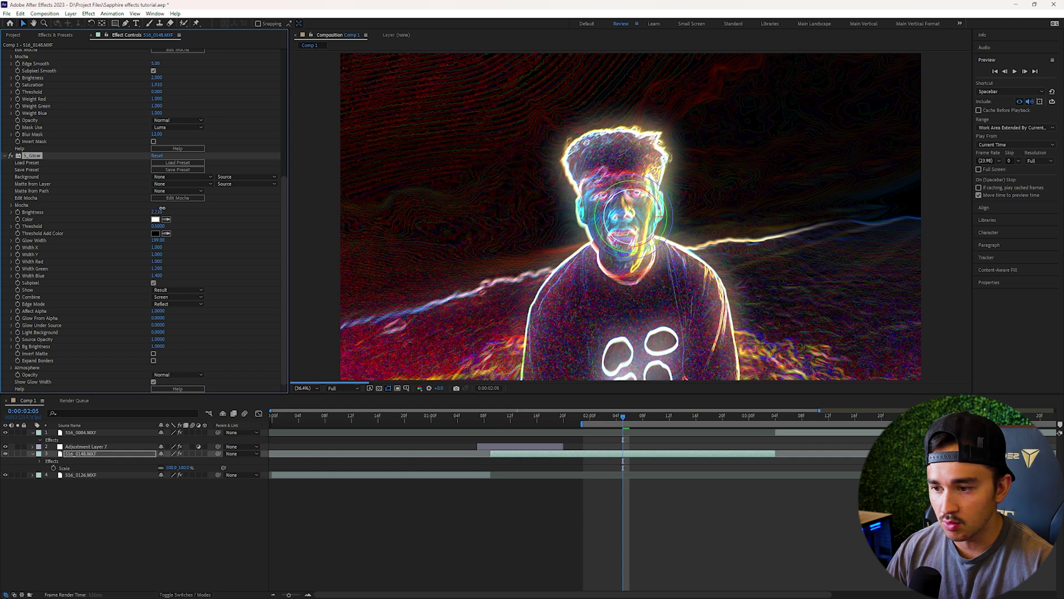
pyautogui.scroll(6, 171, 233)
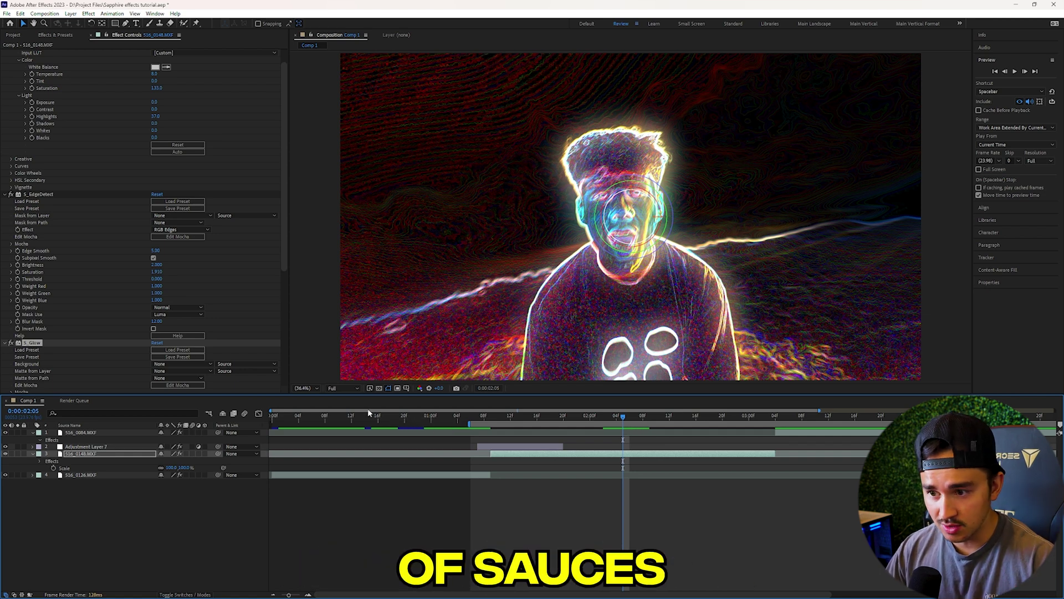
# Apply Hue/Saturation to the S16_0148.MXF clip and keyframe its Channel Range at 0:00:01:09
pyautogui.click(491, 420)
pyautogui.click(58, 35)
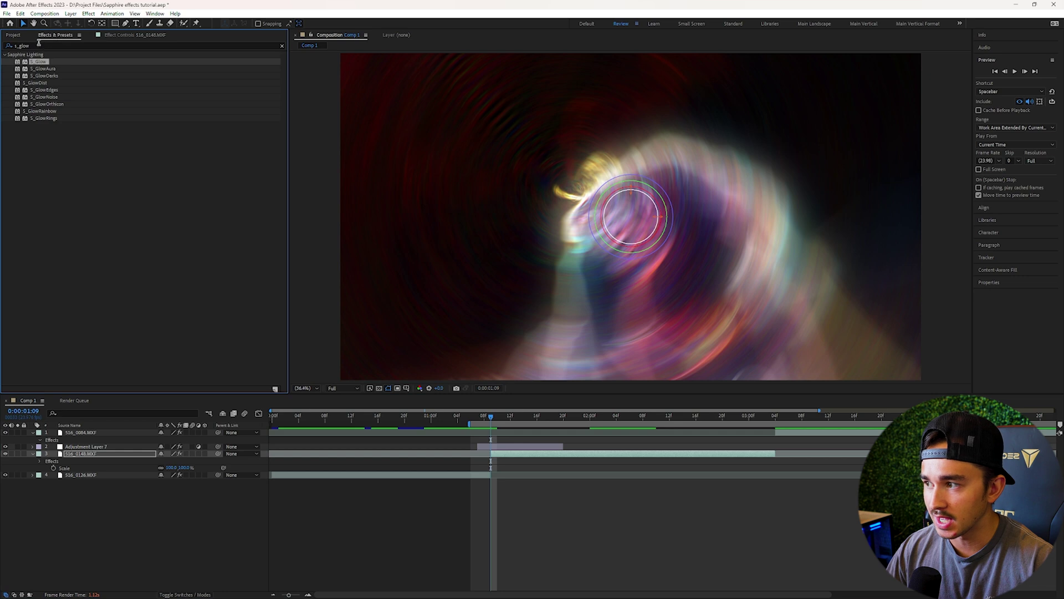
pyautogui.click(39, 45)
pyautogui.write('hue')
pyautogui.moveTo(63, 90); pyautogui.dragTo(493, 454)
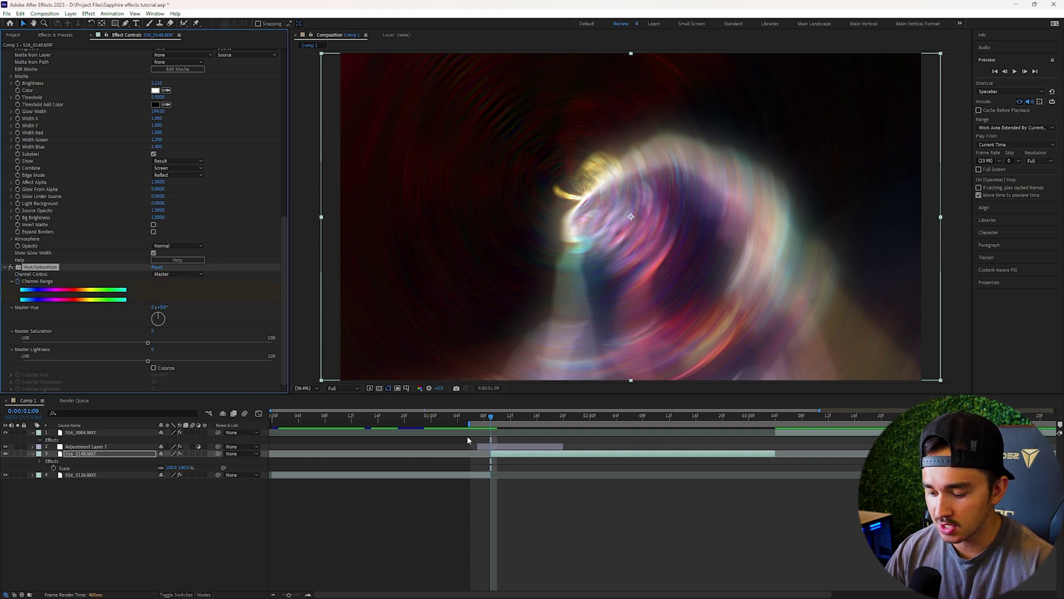
pyautogui.press('u')
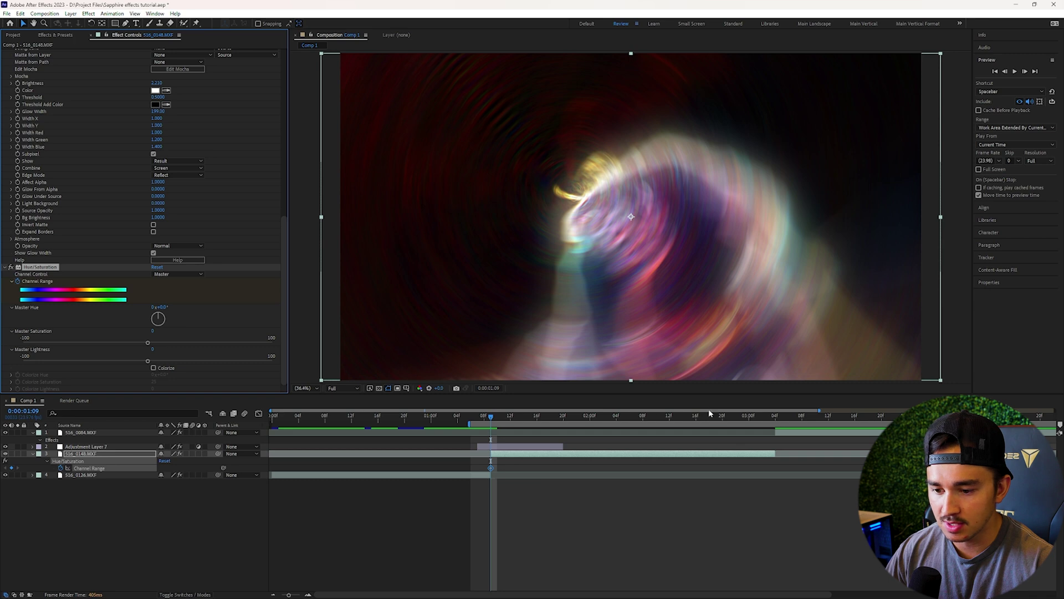
# Try a rotated Master Hue keyframe at 0:00:03:04 with a playback, and delete the Hue/Saturation effect
pyautogui.moveTo(769, 416); pyautogui.dragTo(775, 415)
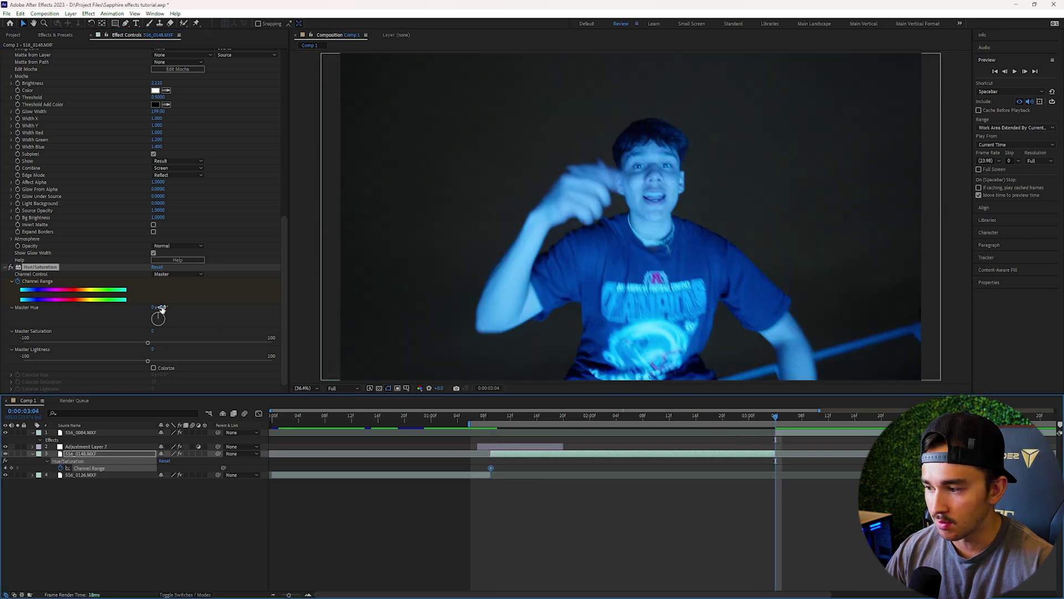
pyautogui.moveTo(161, 308); pyautogui.dragTo(172, 306)
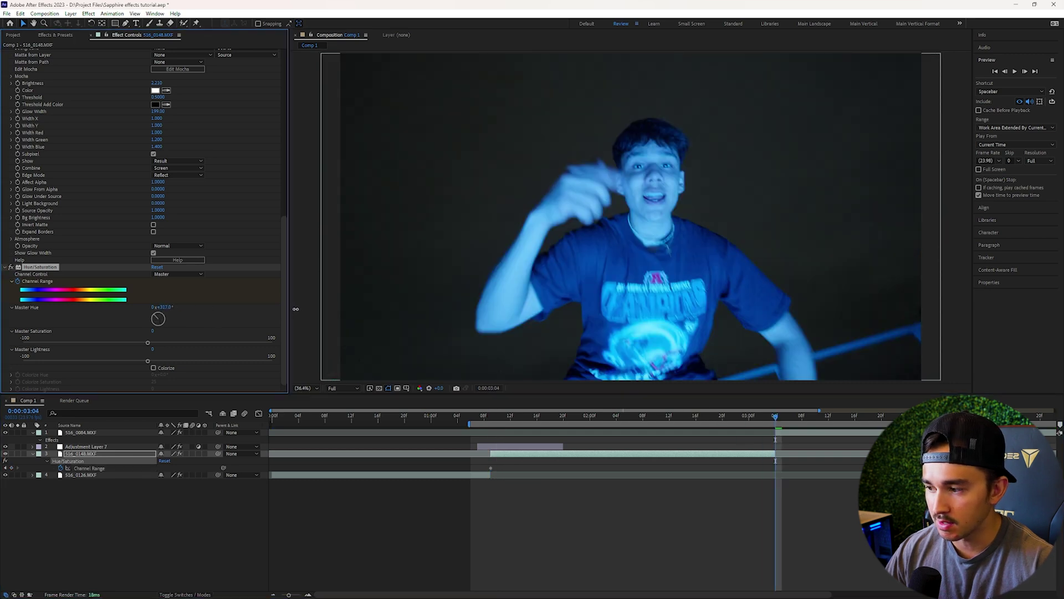
pyautogui.click(490, 416)
pyautogui.press('space')
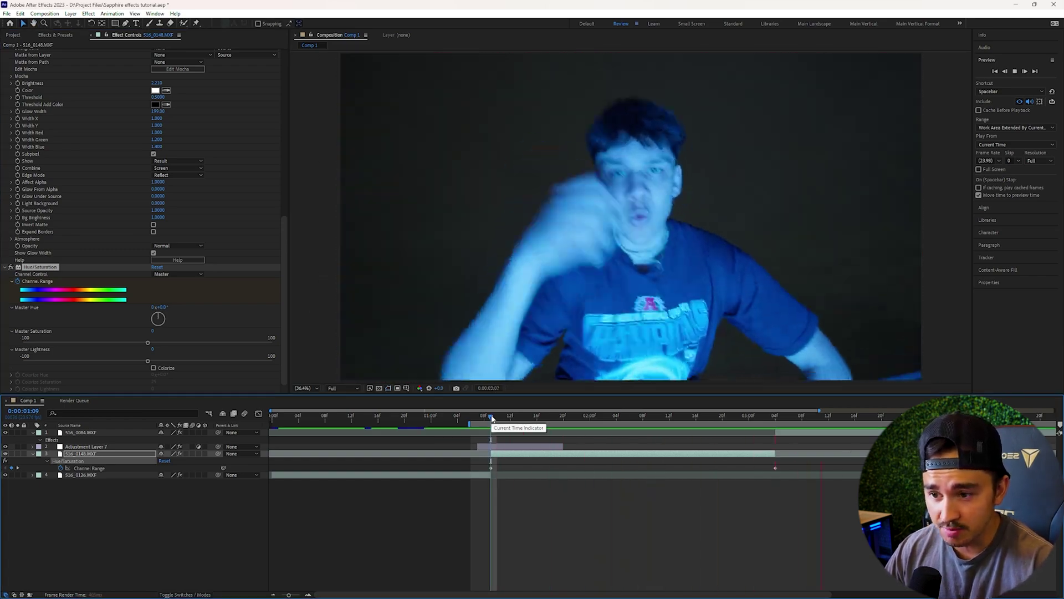
pyautogui.press('space')
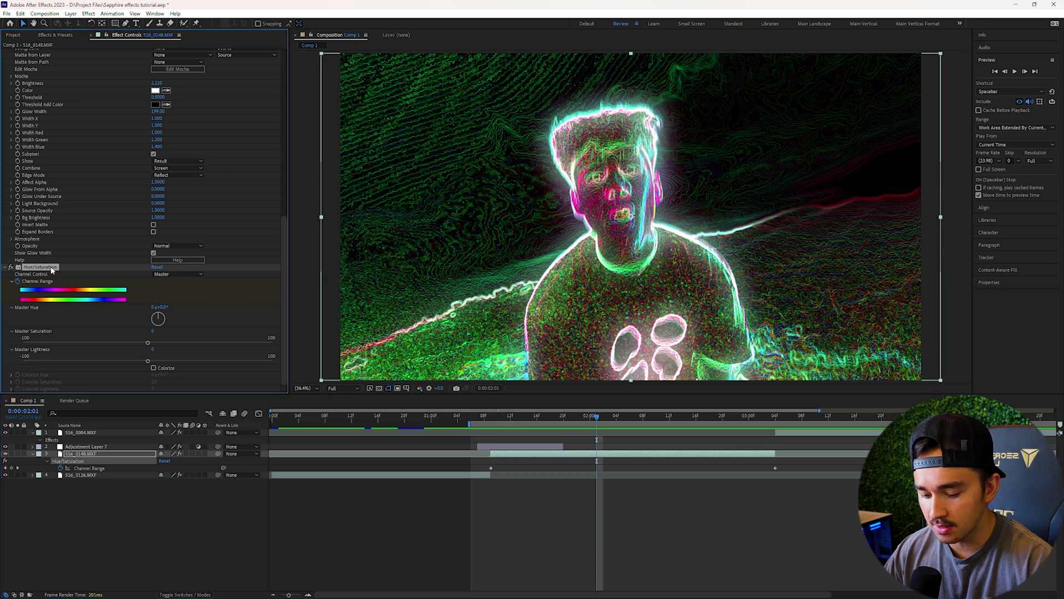
pyautogui.press('Delete')
# Find the Tritone color correction effect and apply it to the S16_0148.MXF clip
pyautogui.click(56, 35)
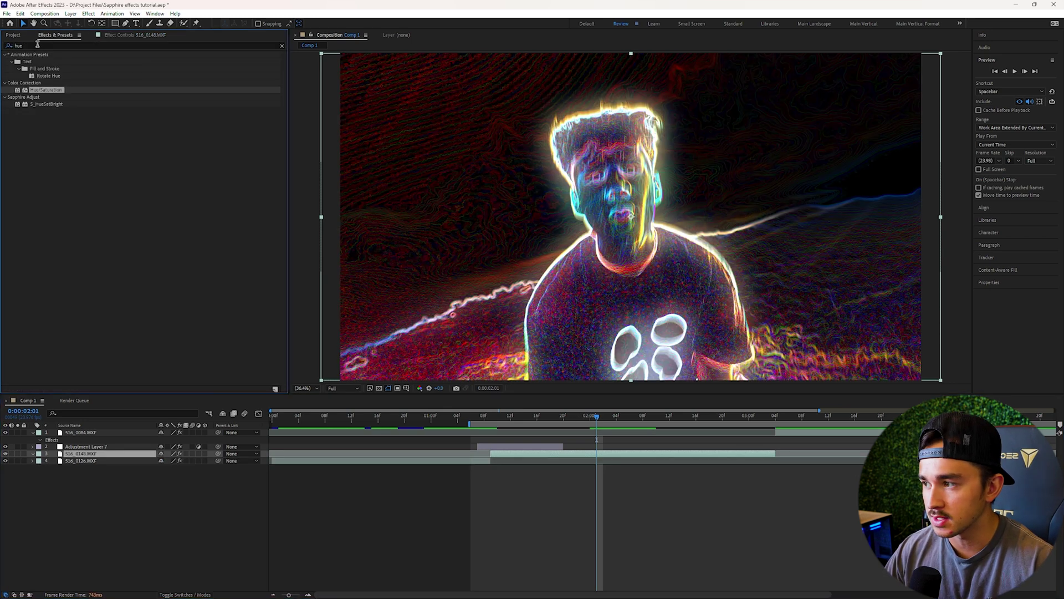
pyautogui.doubleClick(39, 44)
pyautogui.press('BackSpace')
pyautogui.write('trit')
pyautogui.moveTo(38, 62); pyautogui.dragTo(604, 457)
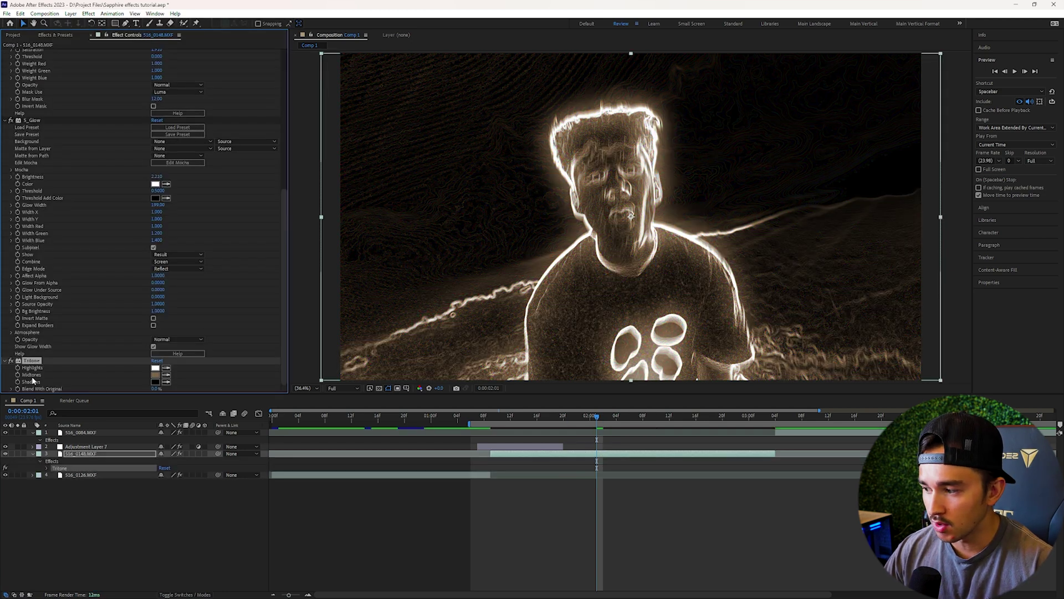
# Set the Tritone Midtones color to pure red (FF0000) and play back the clip
pyautogui.click(155, 375)
pyautogui.moveTo(548, 270); pyautogui.dragTo(549, 242)
pyautogui.moveTo(502, 278); pyautogui.dragTo(575, 218)
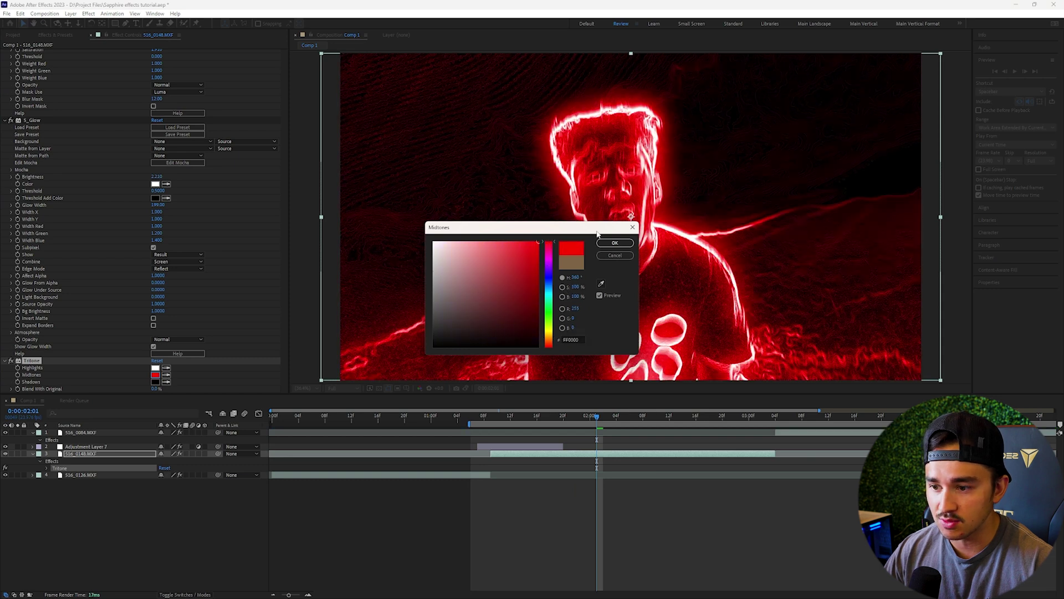
pyautogui.click(614, 243)
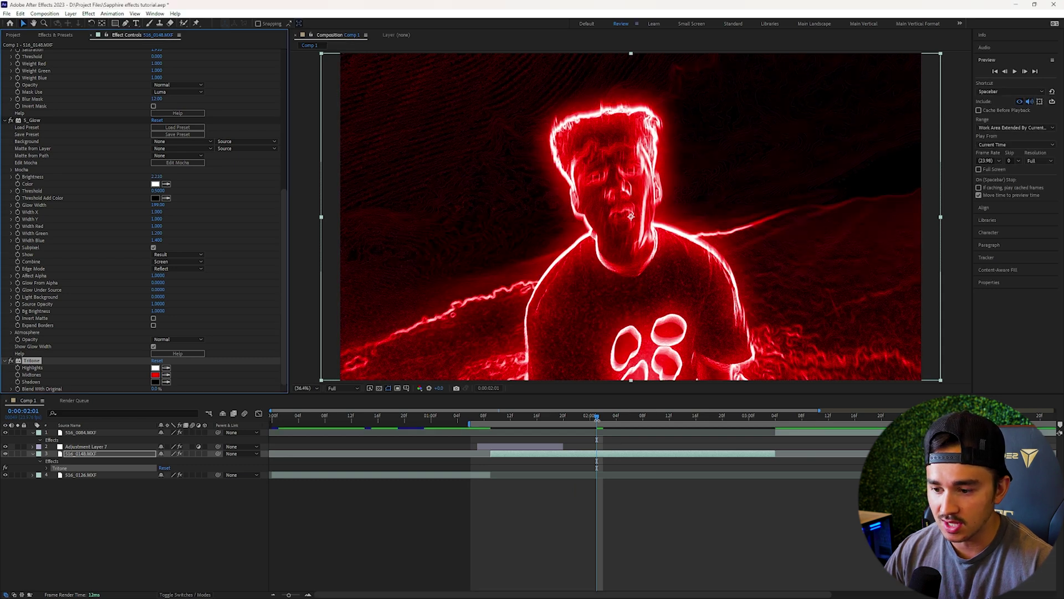
pyautogui.press('space')
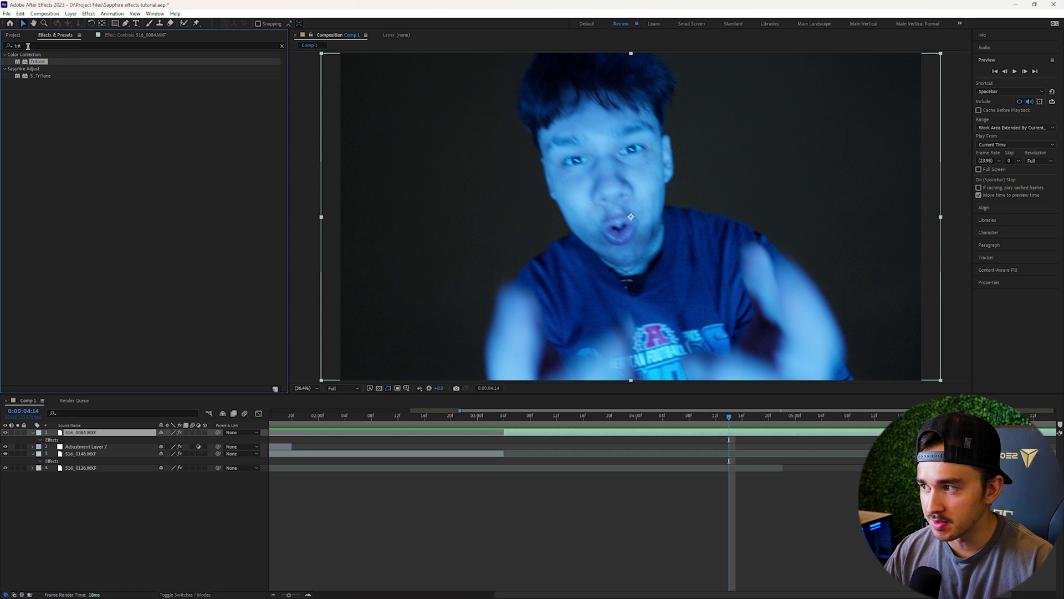
# Apply S_TimeWarpRGB to the blue-lit S16_0084.MXF clip and play it back from its start
pyautogui.click(28, 47)
pyautogui.write('timewarprgb')
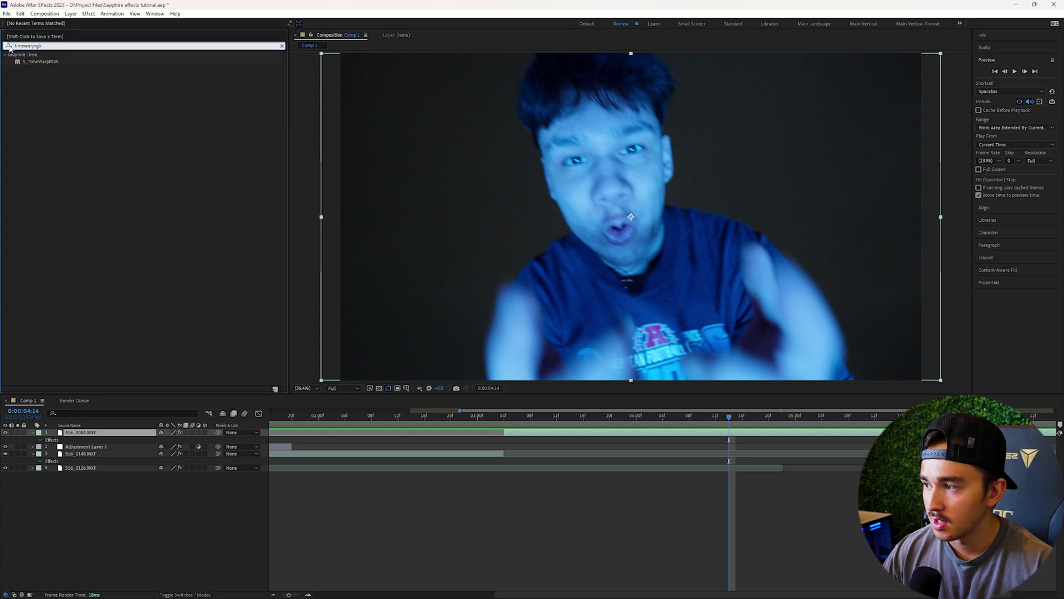
pyautogui.moveTo(36, 63); pyautogui.dragTo(605, 434)
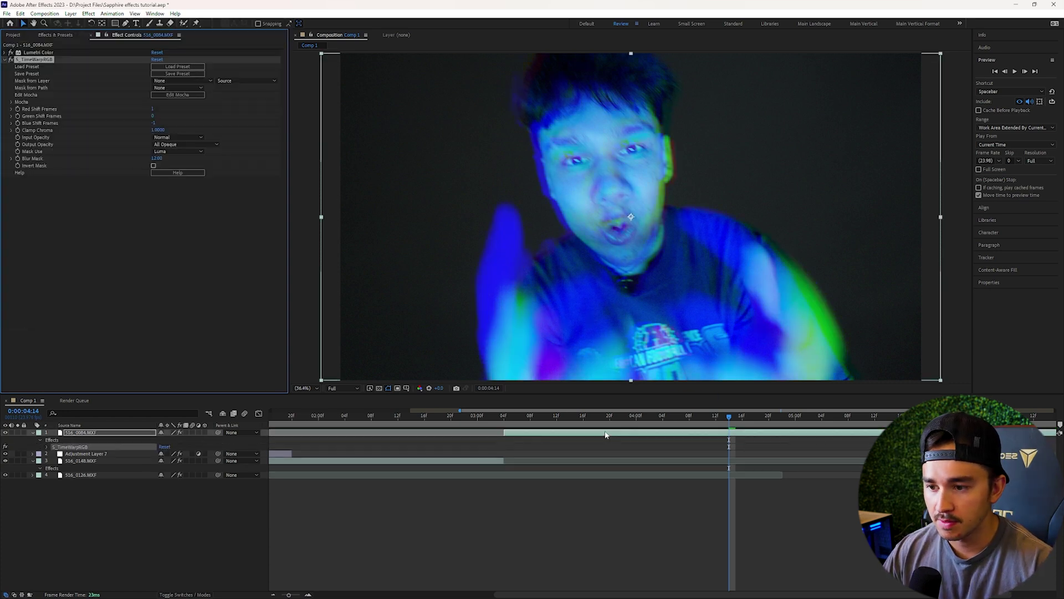
pyautogui.click(504, 416)
pyautogui.press('space')
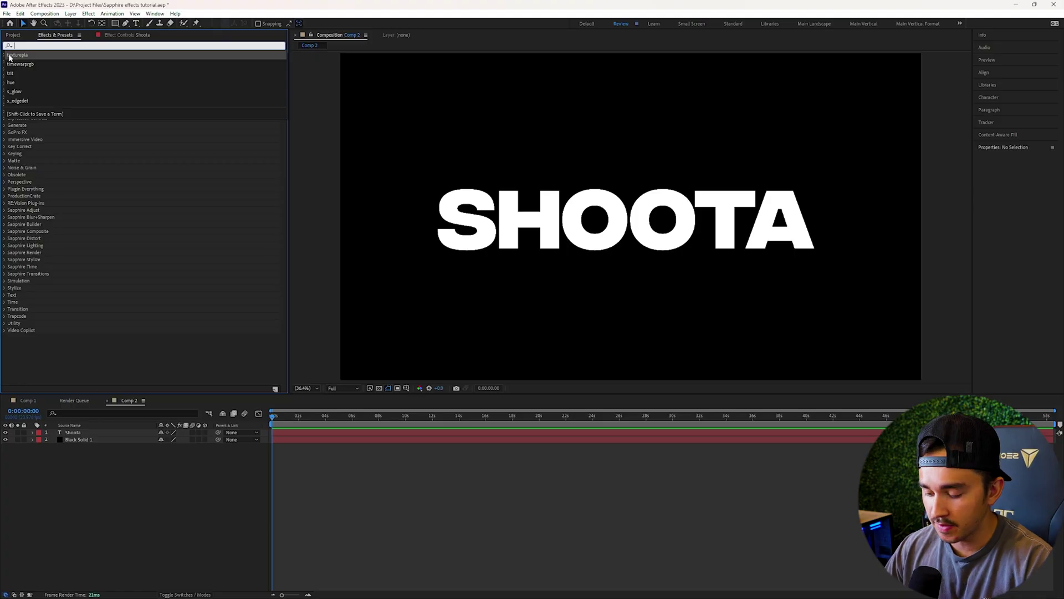
# Apply S_TexturePlasma to the Shoota text layer in Comp 2 and preview the animated texture
pyautogui.write('tex')
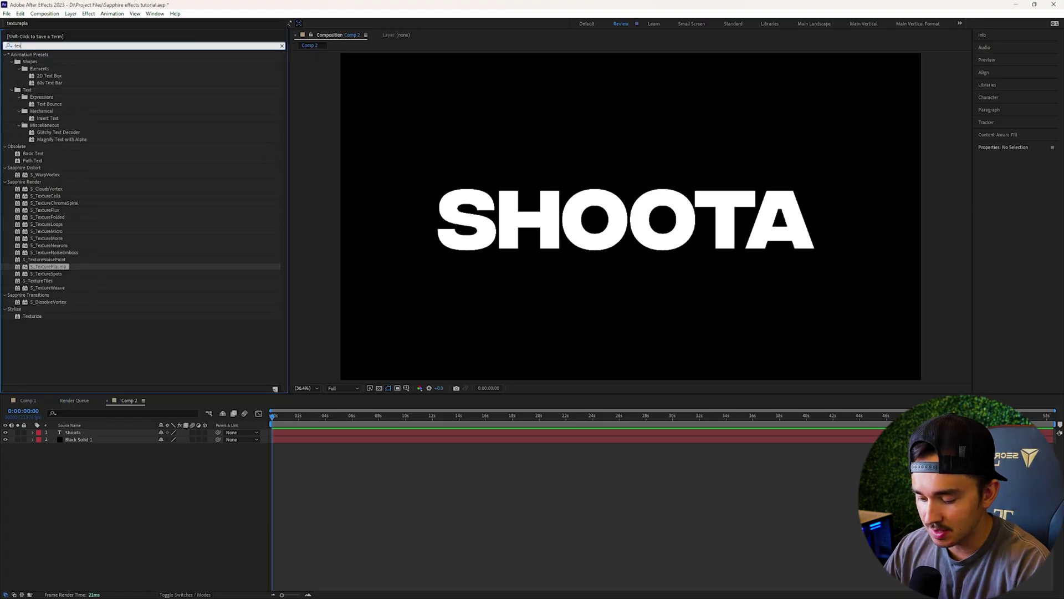
pyautogui.write('turepla')
pyautogui.moveTo(42, 62); pyautogui.dragTo(277, 433)
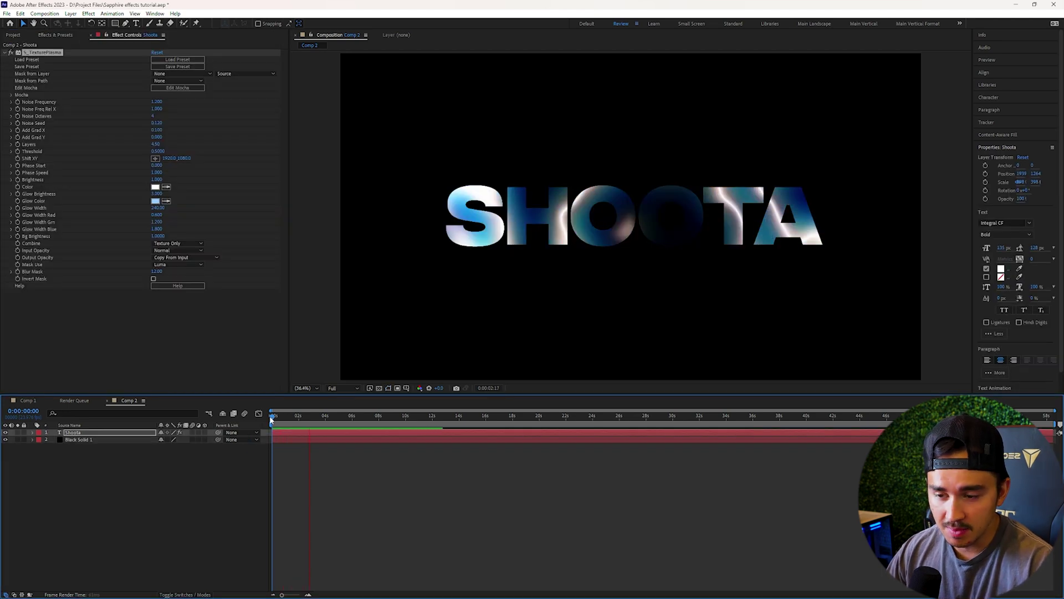
pyautogui.press('space')
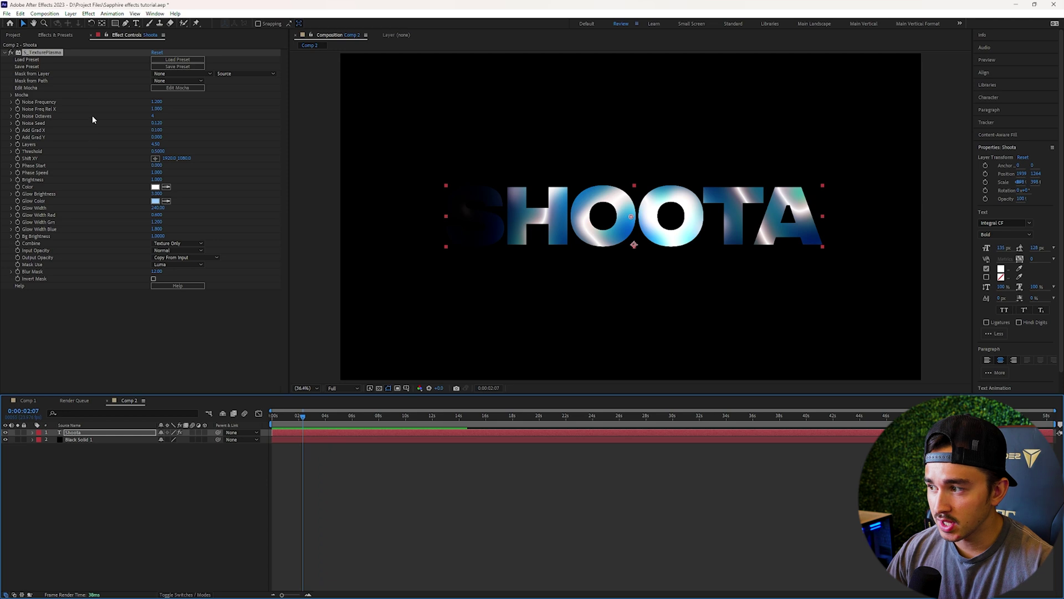
# Raise the S_TexturePlasma Noise Frequency for a denser pattern and change the texture Color to pure red (FF0000)
pyautogui.moveTo(155, 102); pyautogui.dragTo(216, 98)
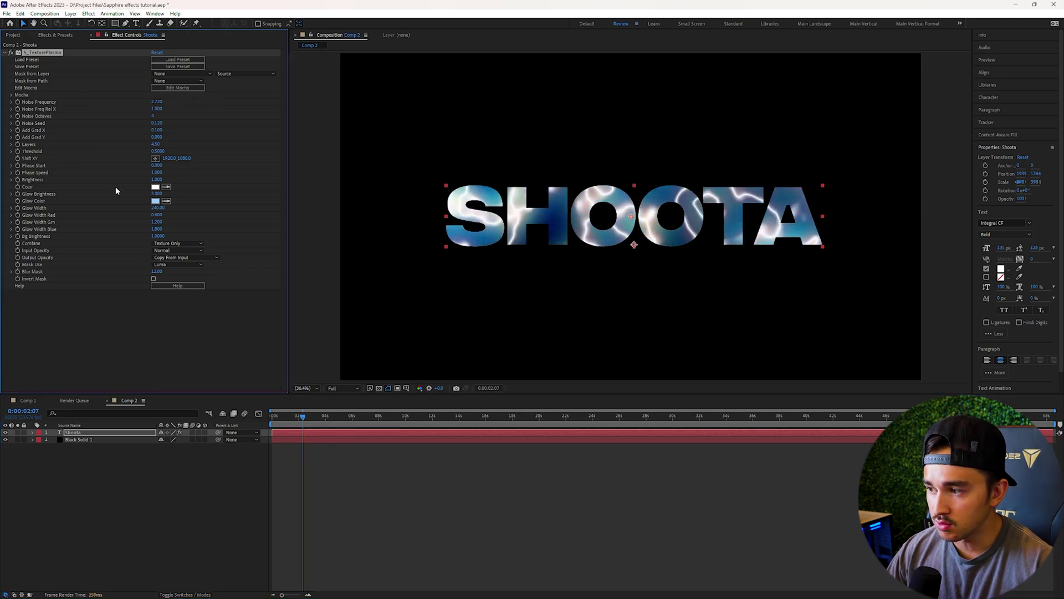
pyautogui.click(156, 187)
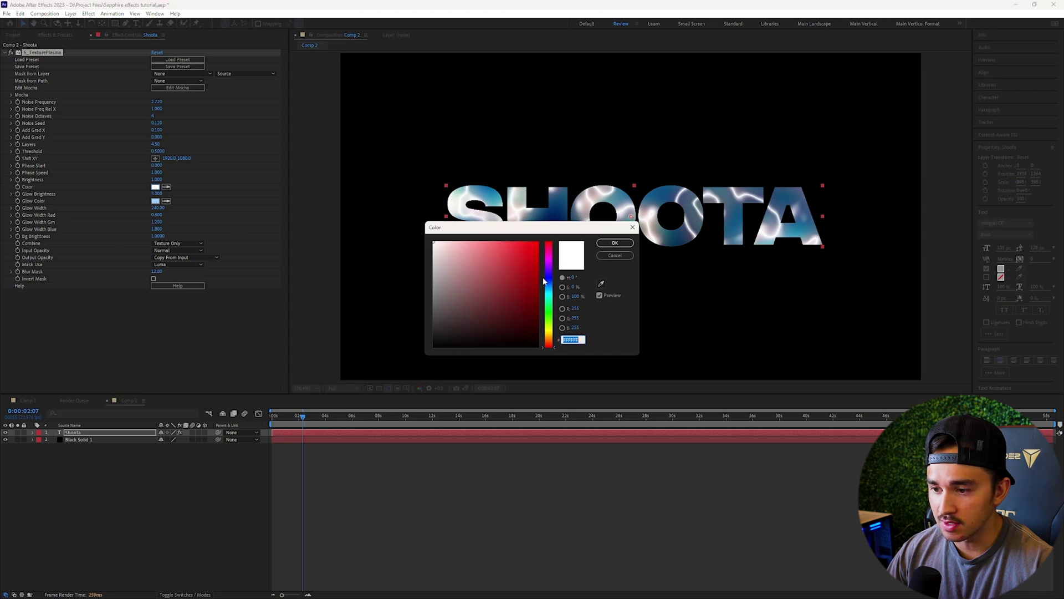
pyautogui.moveTo(522, 260); pyautogui.dragTo(550, 238)
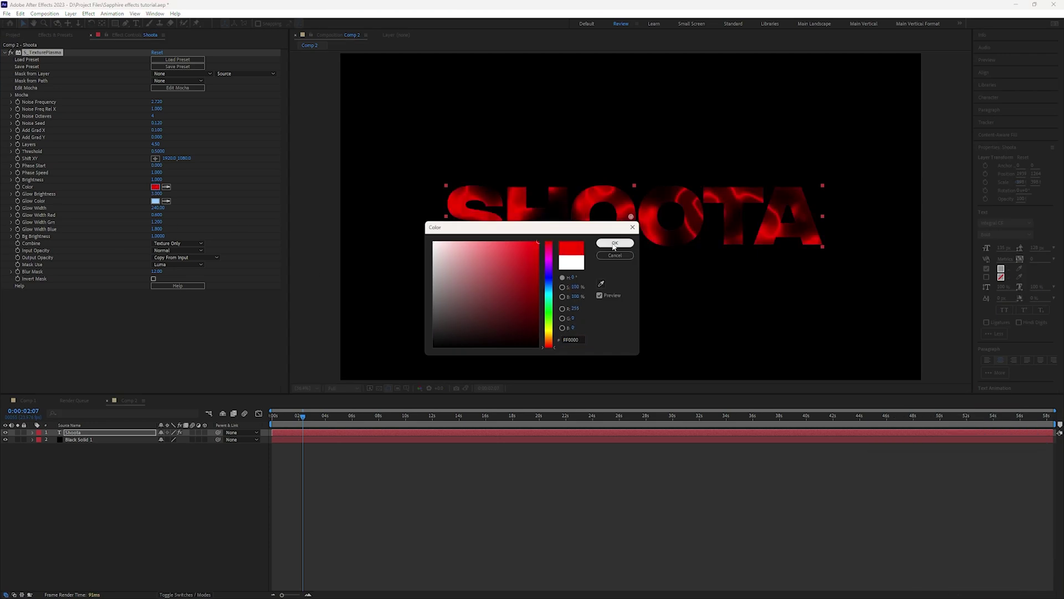